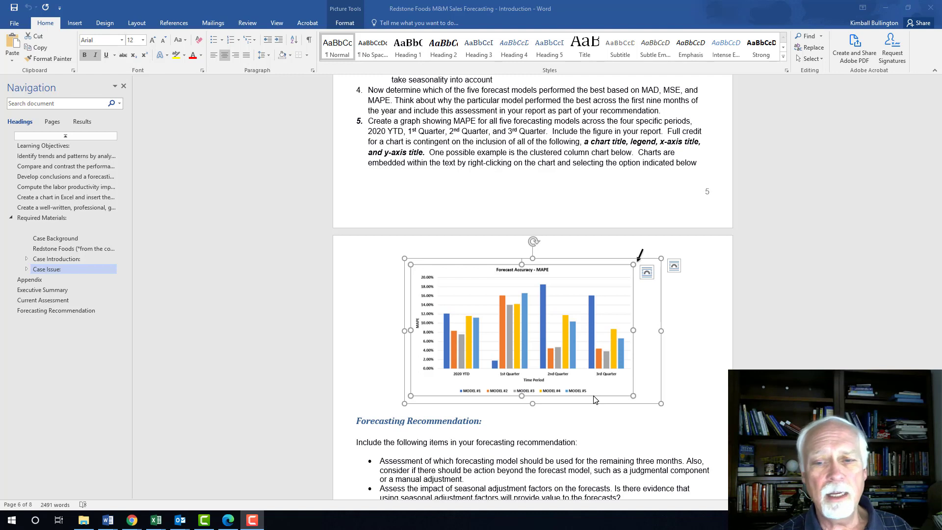
Copy the example Forecast Accuracy - MAPE chart from Word, then minimize Word to reveal the Excel workbook
{"action": "left_click", "coordinate": [573, 334]}
{"action": "right_click", "coordinate": [558, 314]}
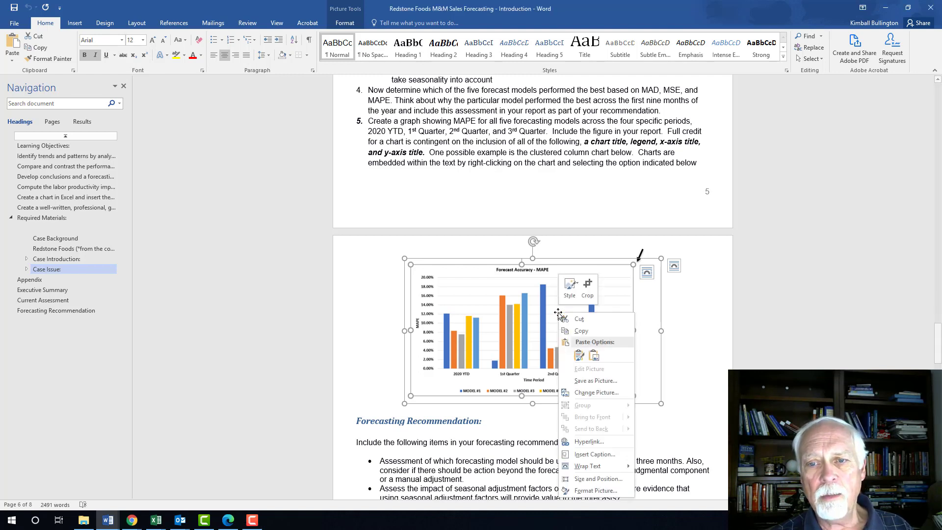
{"action": "key", "text": "Escape"}
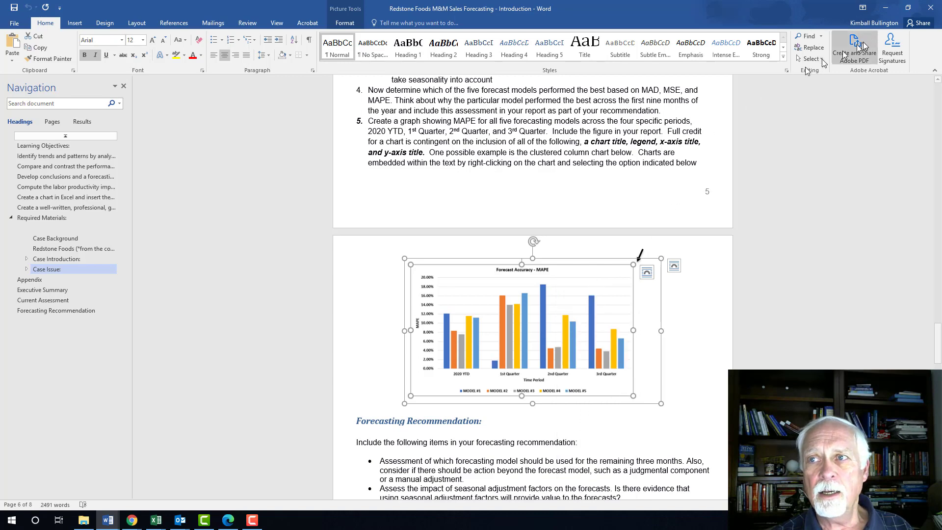
{"action": "left_click", "coordinate": [886, 7]}
{"action": "left_click", "coordinate": [544, 413]}
Paste the copied MAPE chart as a picture and drag it beside the accuracy tables
{"action": "right_click", "coordinate": [563, 401]}
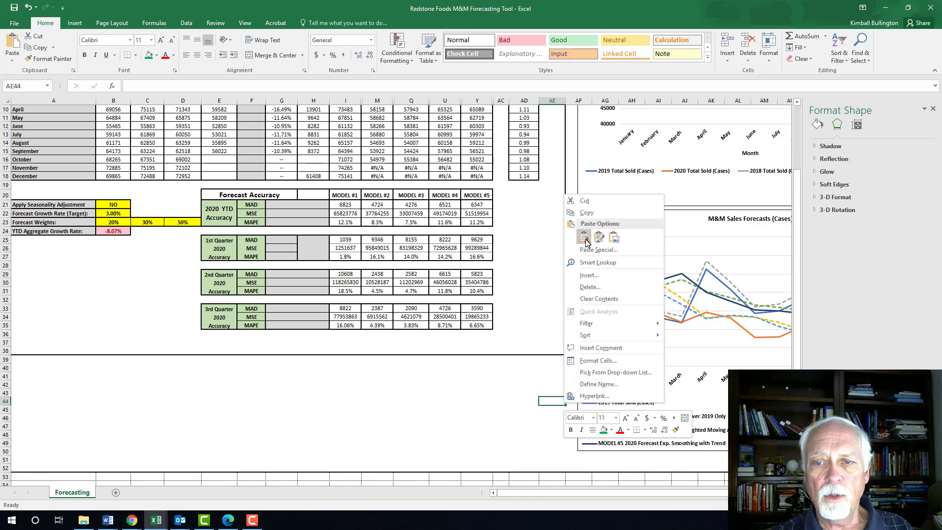
{"action": "left_click", "coordinate": [596, 240]}
{"action": "left_click_drag", "start_coordinate": [596, 402], "coordinate": [593, 328]}
{"action": "scroll", "coordinate": [445, 346], "scroll_direction": "up", "scroll_amount": 3}
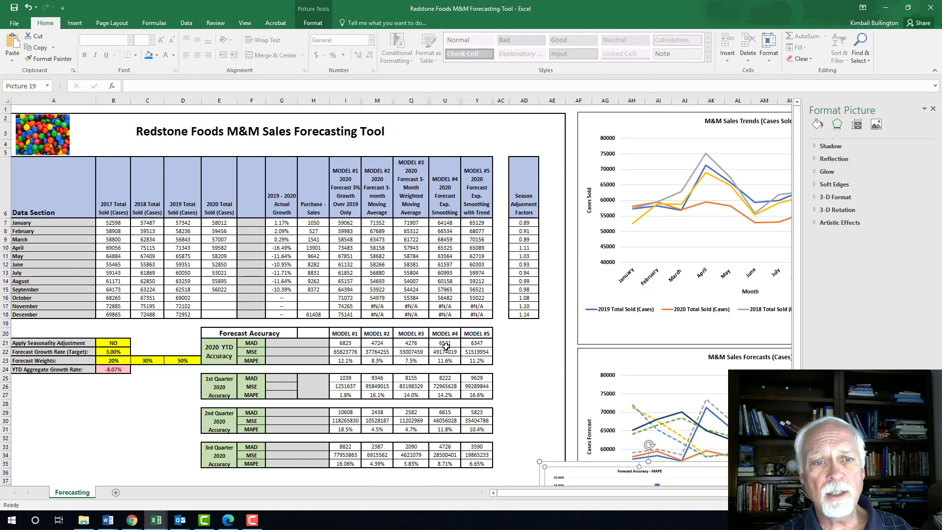
{"action": "scroll", "coordinate": [445, 346], "scroll_direction": "down", "scroll_amount": 2}
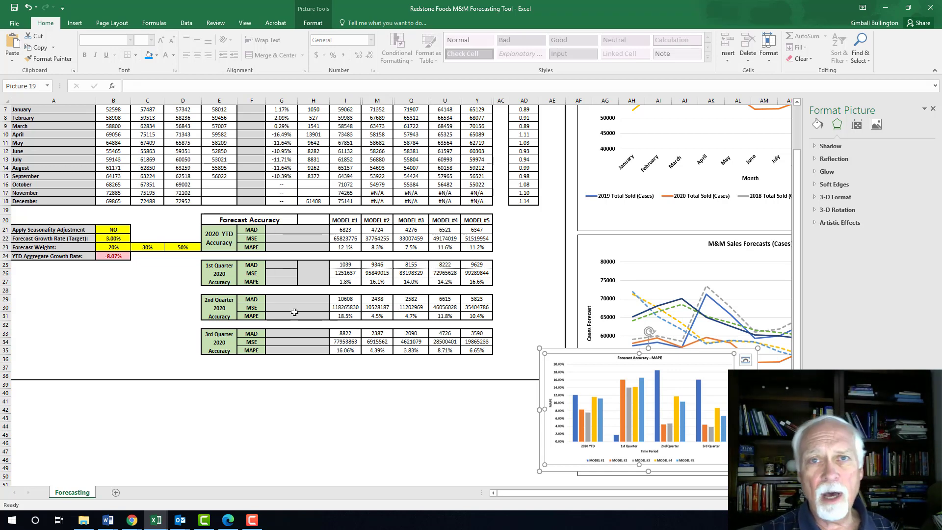
{"action": "left_click", "coordinate": [250, 238]}
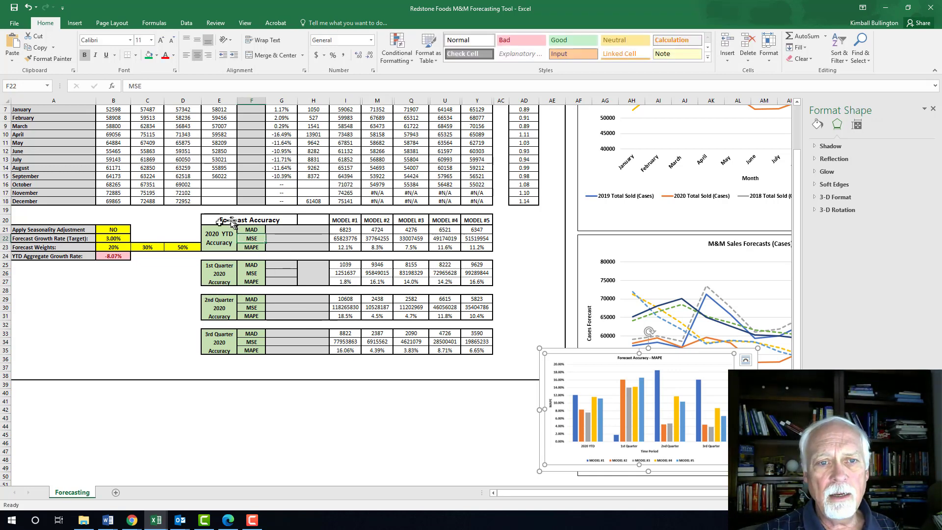
{"action": "left_click_drag", "start_coordinate": [216, 219], "coordinate": [306, 226]}
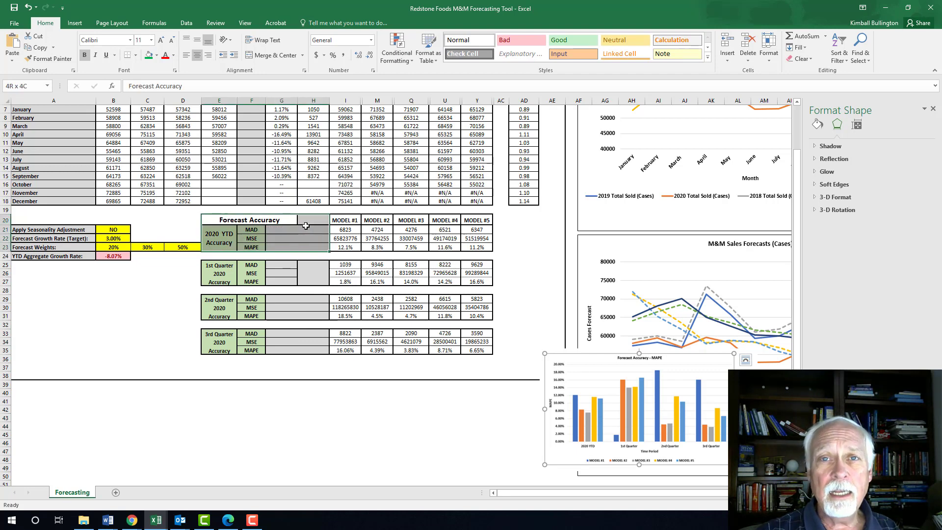
{"action": "left_click_drag", "start_coordinate": [306, 225], "coordinate": [463, 349]}
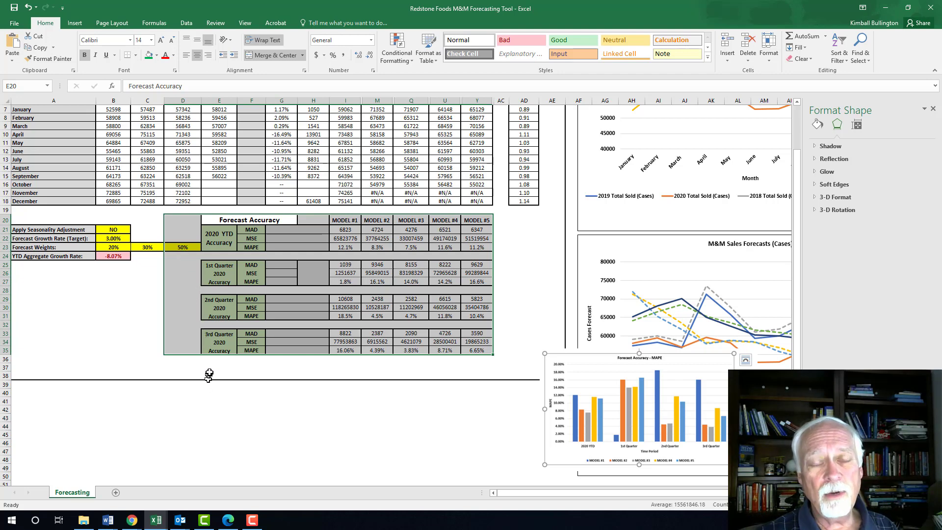
{"action": "left_click", "coordinate": [190, 408]}
{"action": "left_click", "coordinate": [194, 400]}
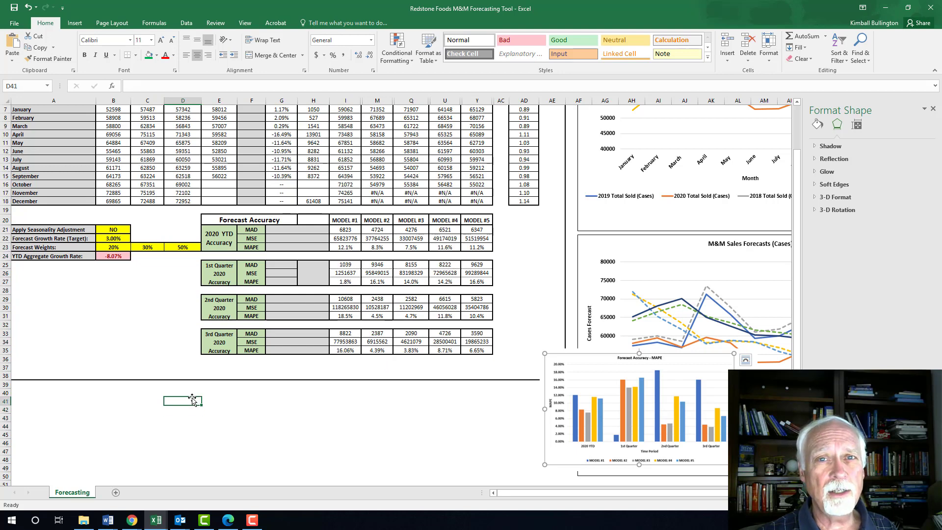
Insert a blank Clustered Column chart and move it below the Forecast Accuracy tables
{"action": "left_click", "coordinate": [74, 23]}
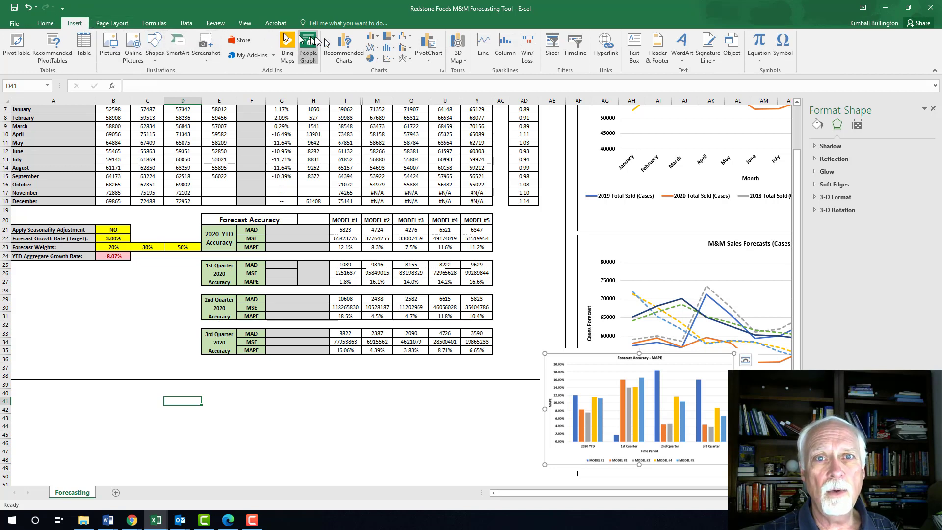
{"action": "left_click", "coordinate": [372, 38]}
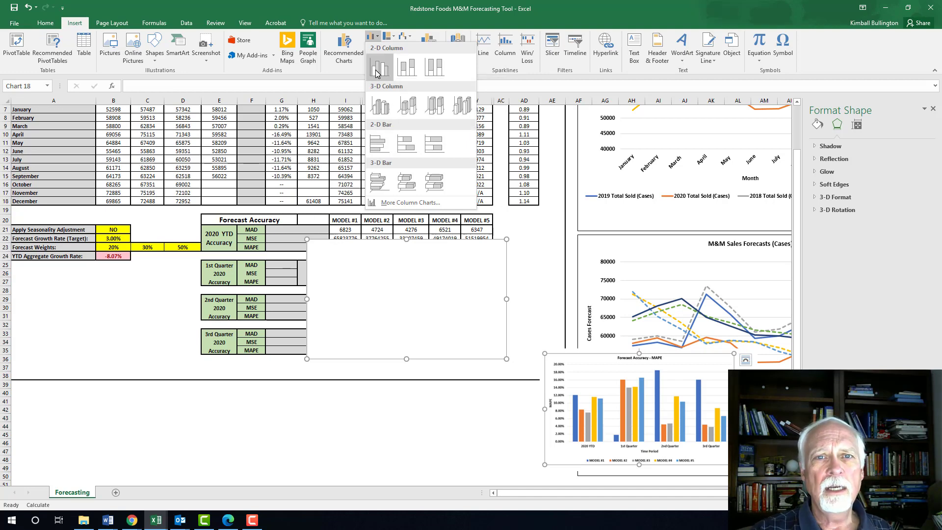
{"action": "left_click", "coordinate": [377, 71]}
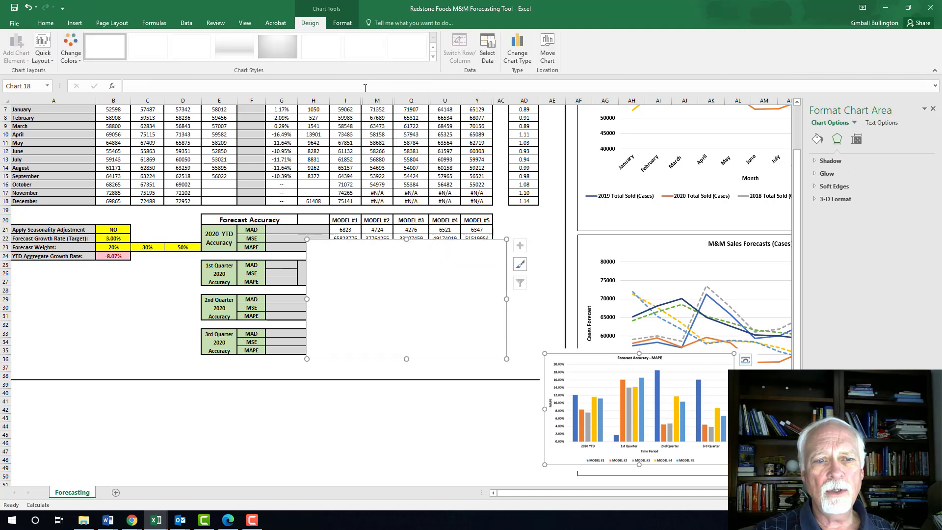
{"action": "left_click_drag", "start_coordinate": [375, 263], "coordinate": [231, 386]}
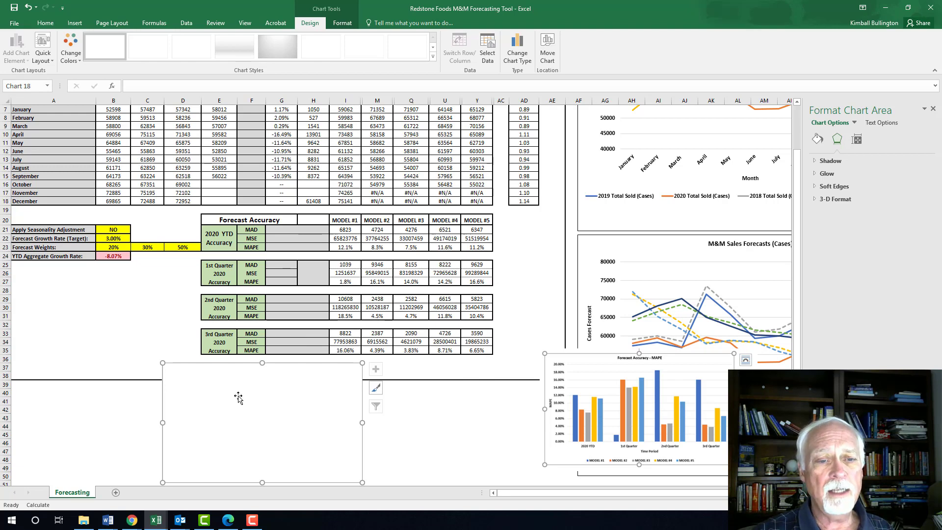
{"action": "right_click", "coordinate": [238, 397]}
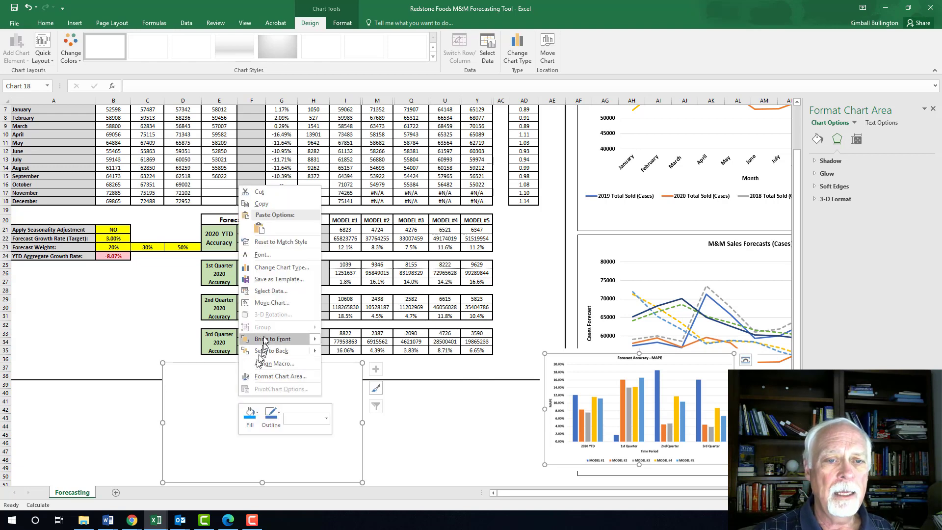
Set the chart data range to MAPE rows I23:Y23, I27:Y27, I31:Y31 and I35:Y35
{"action": "left_click", "coordinate": [271, 291]}
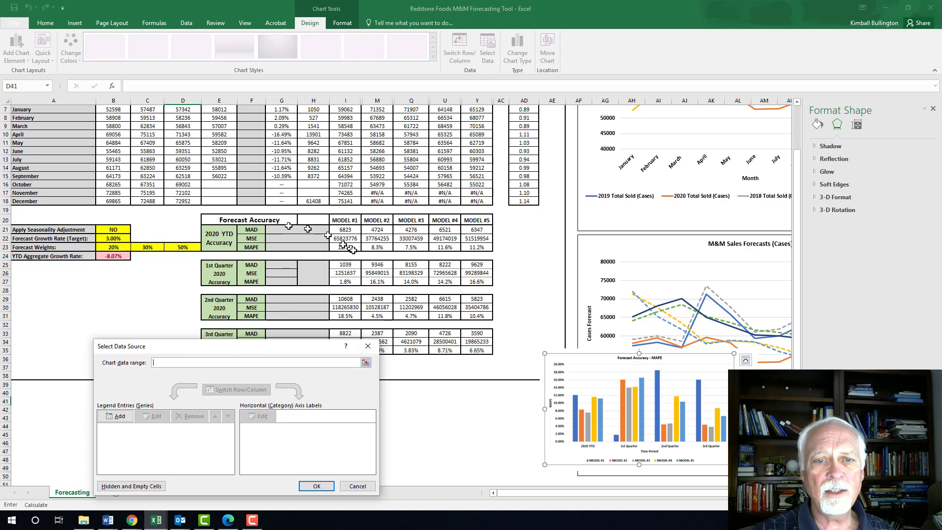
{"action": "left_click_drag", "start_coordinate": [342, 247], "coordinate": [474, 248]}
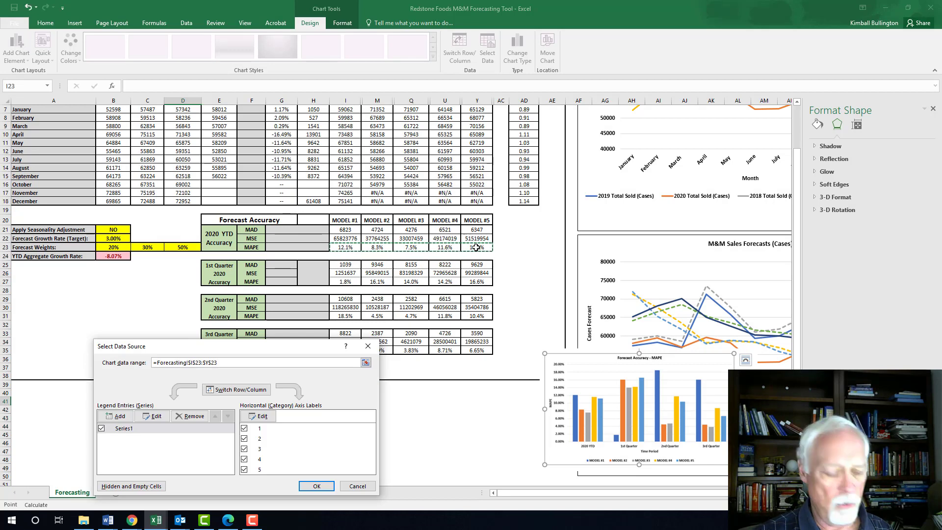
{"action": "type", "text": ","}
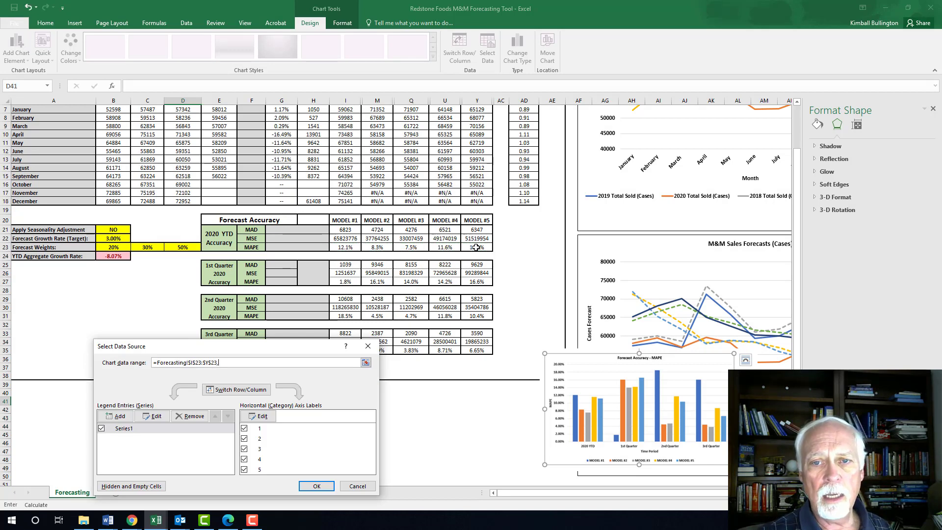
{"action": "left_click_drag", "start_coordinate": [343, 282], "coordinate": [469, 280]}
{"action": "type", "text": ","}
{"action": "left_click_drag", "start_coordinate": [344, 315], "coordinate": [475, 316]}
{"action": "type", "text": ",Forecasting!$I$31:$Y$31,"}
{"action": "left_click_drag", "start_coordinate": [310, 347], "coordinate": [231, 337]}
{"action": "left_click_drag", "start_coordinate": [342, 351], "coordinate": [475, 349]}
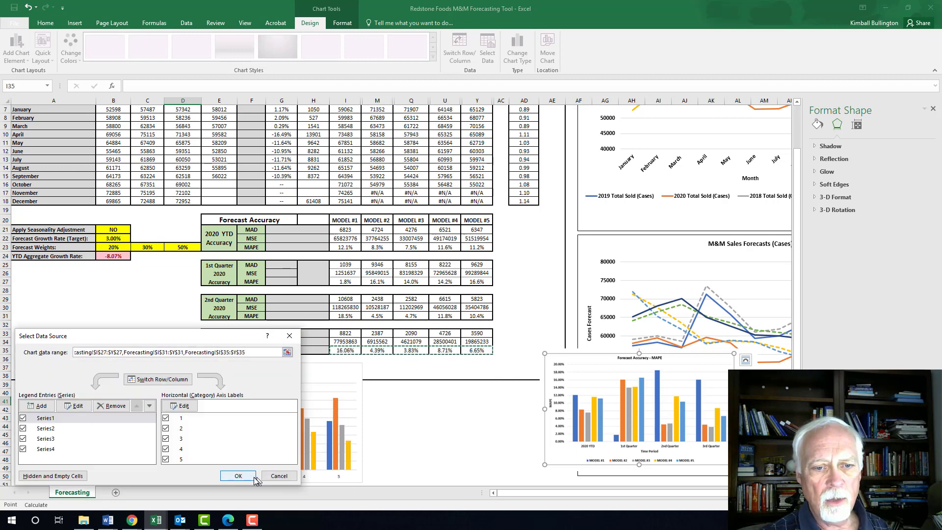
Confirm the four MAPE series data and nudge the chart slightly upward
{"action": "left_click", "coordinate": [238, 475]}
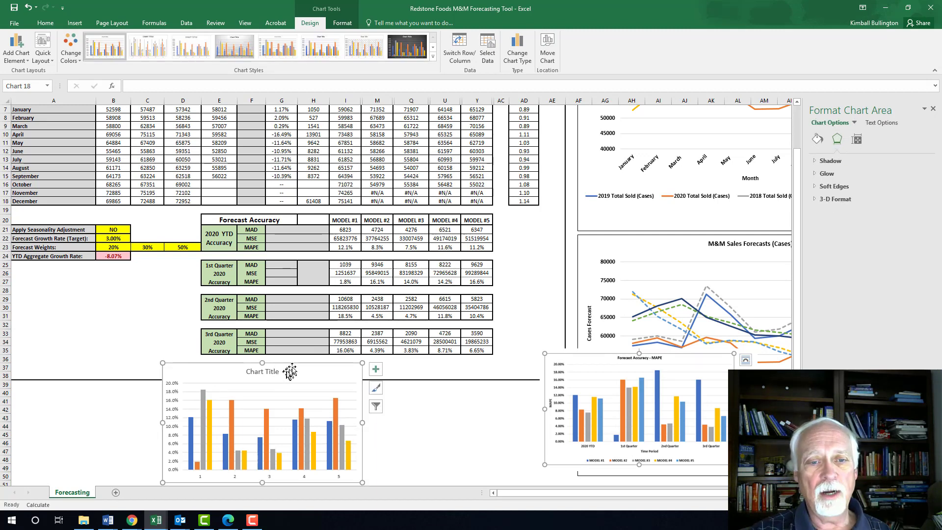
{"action": "left_click_drag", "start_coordinate": [292, 362], "coordinate": [293, 348]}
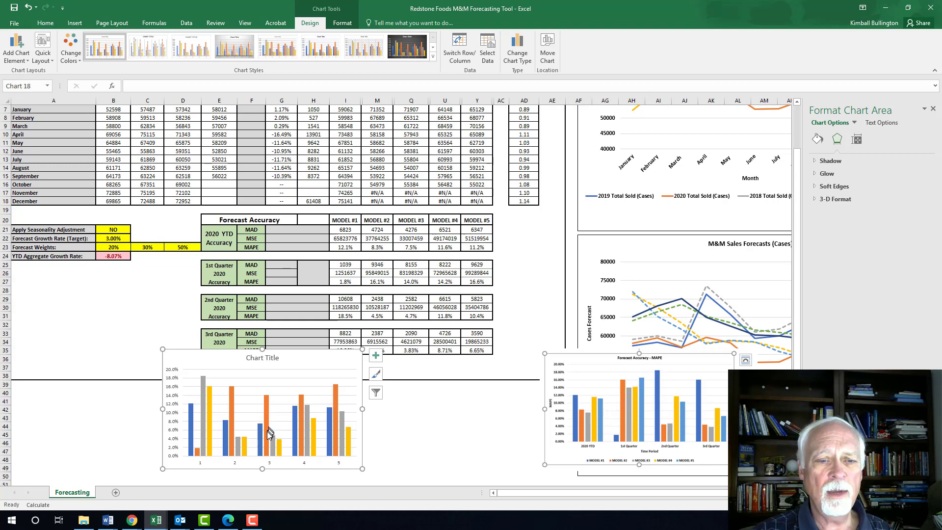
{"action": "left_click", "coordinate": [280, 394]}
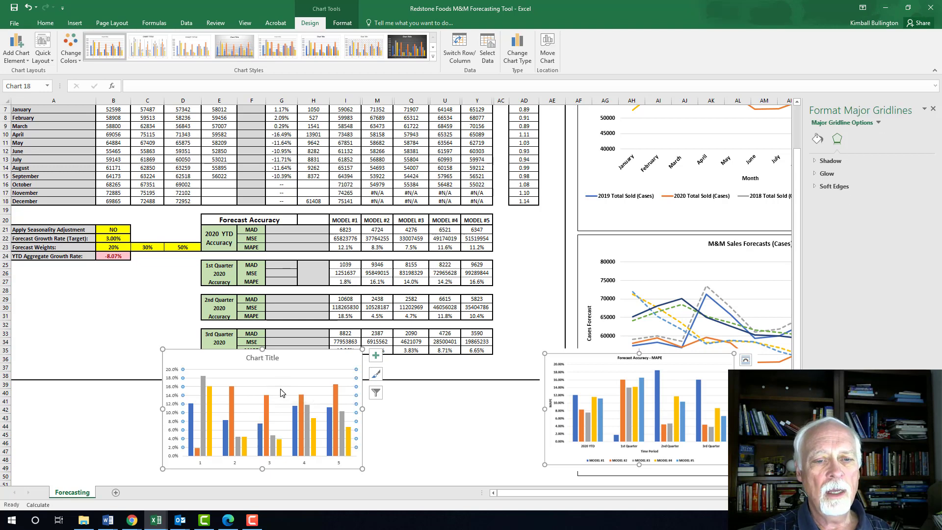
Use Switch Row/Column so five model series are grouped over periods 1–4
{"action": "right_click", "coordinate": [281, 394]}
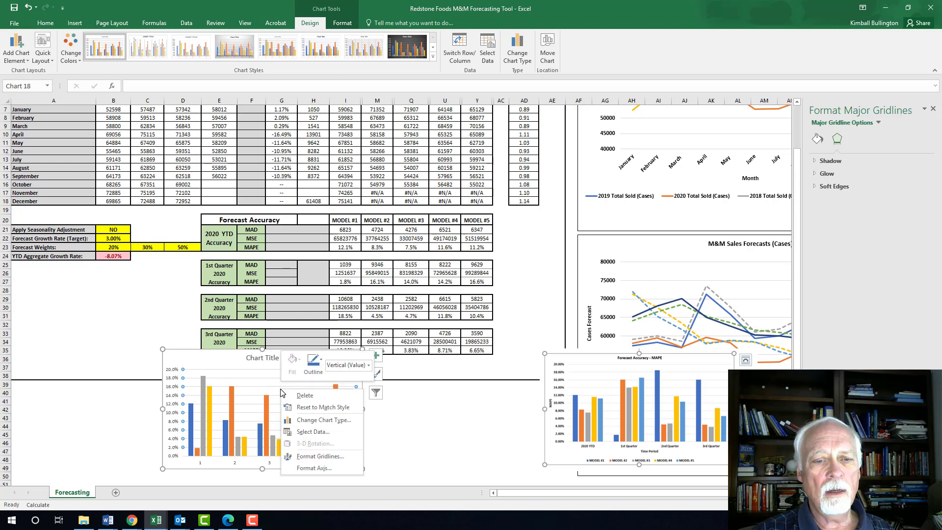
{"action": "left_click", "coordinate": [313, 432]}
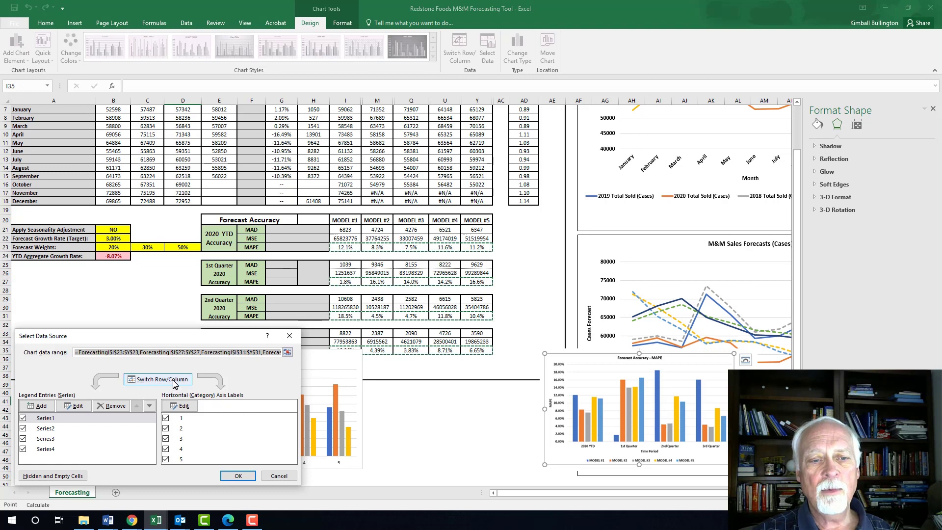
{"action": "left_click", "coordinate": [175, 380]}
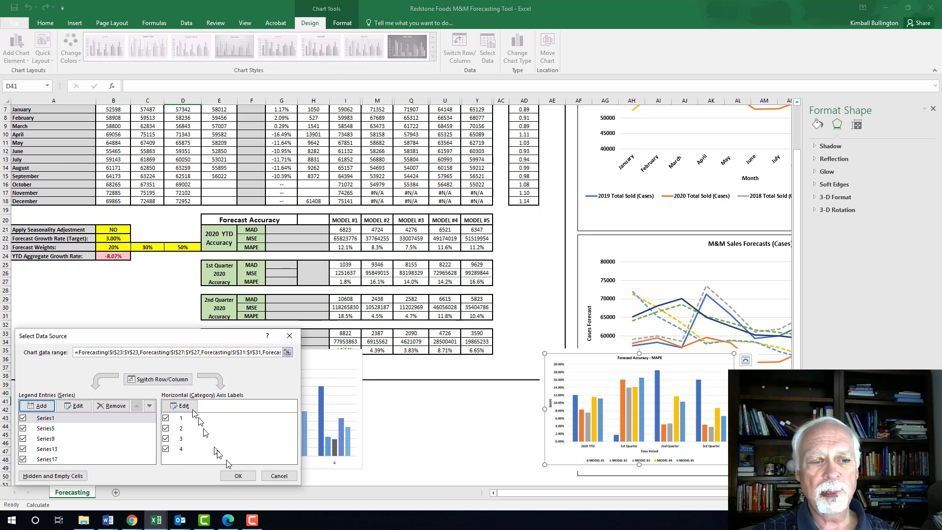
{"action": "left_click", "coordinate": [238, 475]}
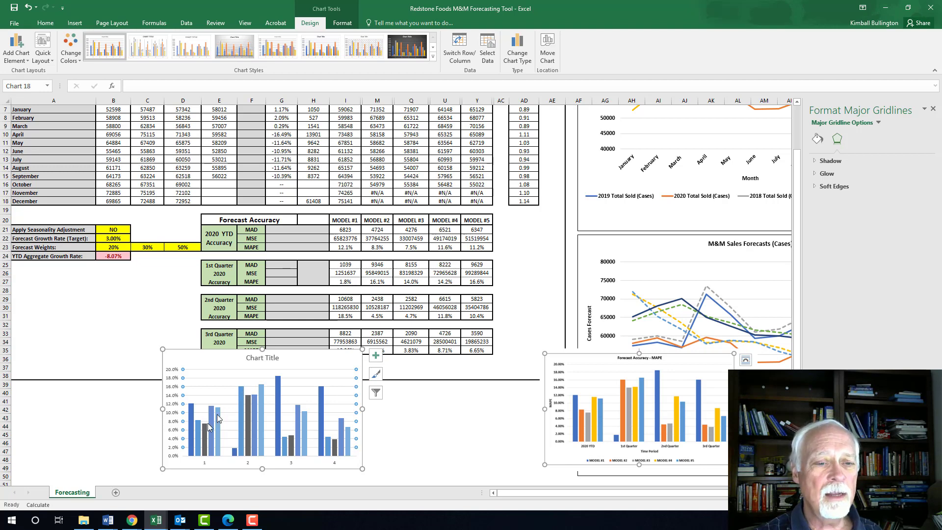
Apply the monochromatic orange colour scheme to the chart
{"action": "left_click", "coordinate": [191, 415]}
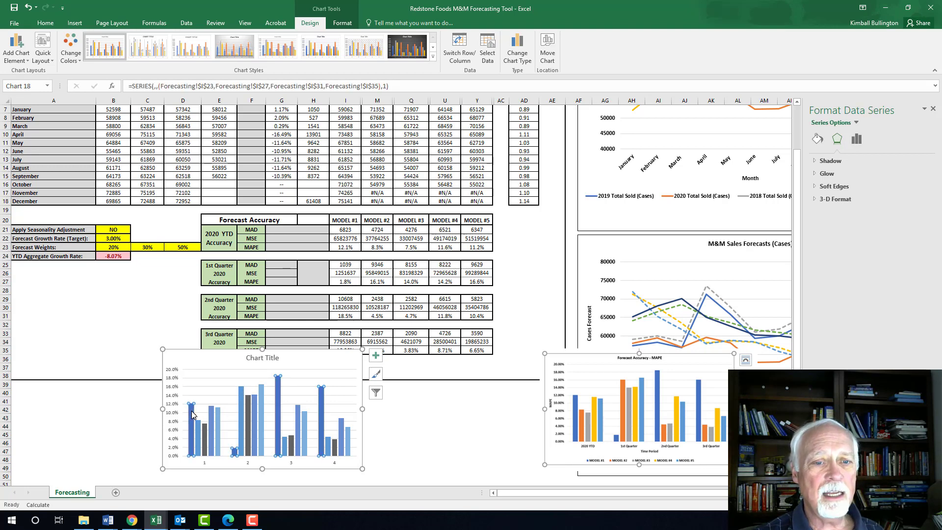
{"action": "left_click", "coordinate": [191, 412]}
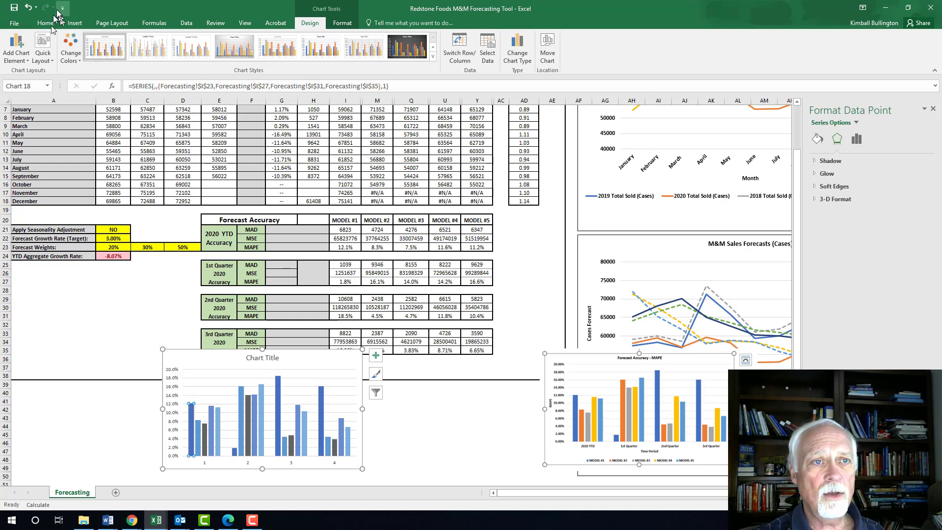
{"action": "left_click", "coordinate": [69, 49]}
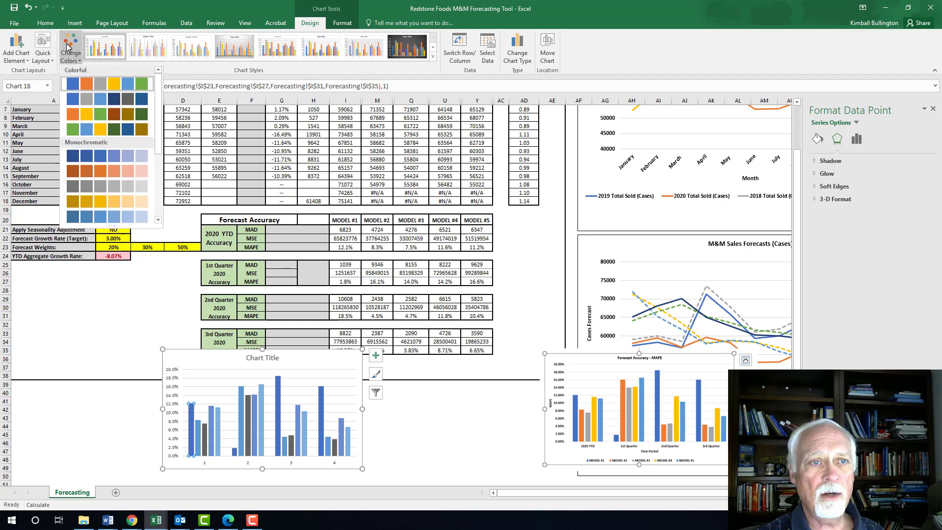
{"action": "left_click", "coordinate": [75, 87]}
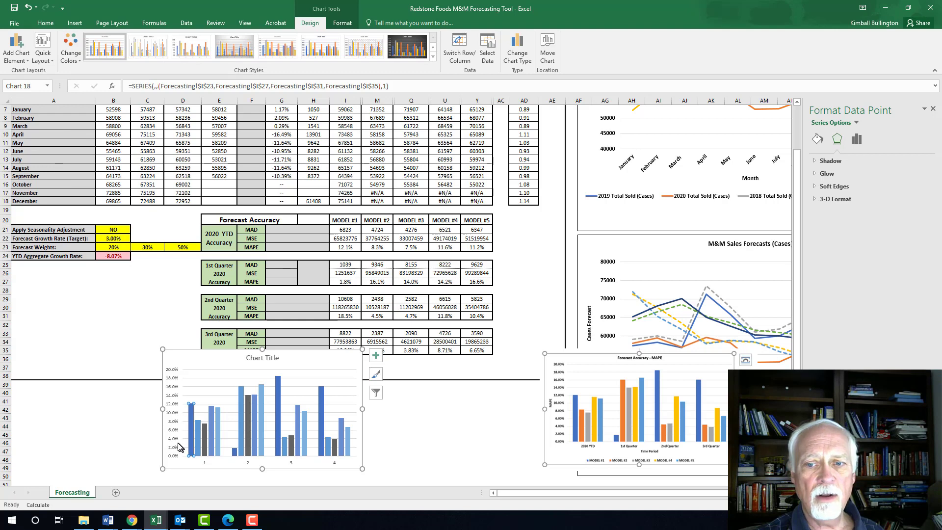
{"action": "left_click", "coordinate": [199, 428]}
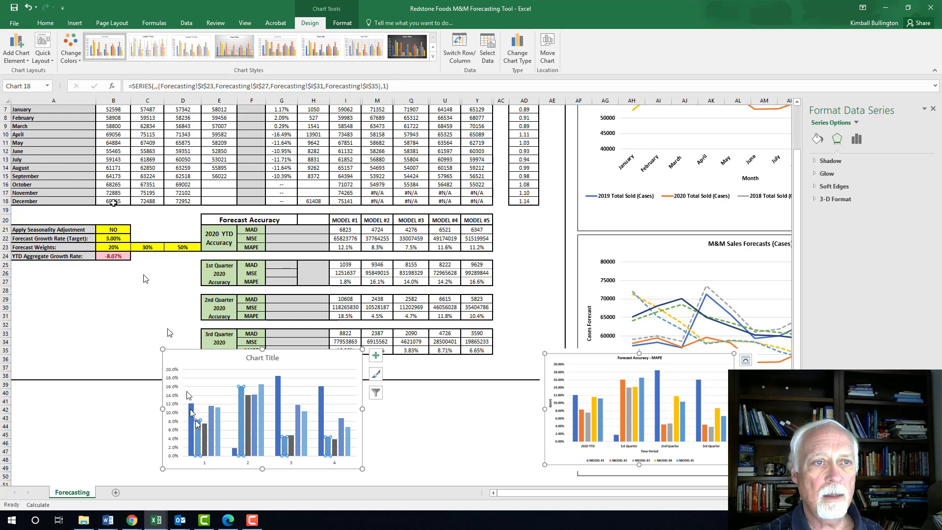
{"action": "left_click", "coordinate": [71, 49]}
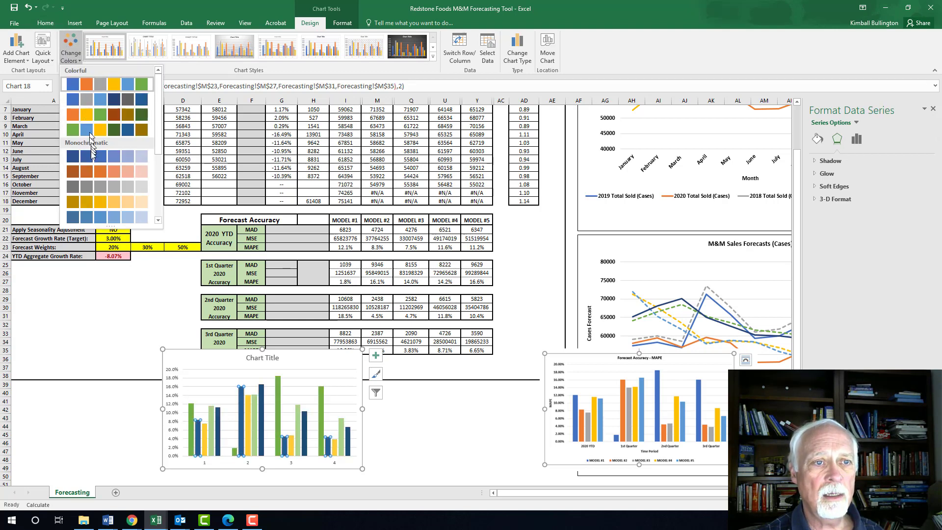
{"action": "left_click", "coordinate": [104, 175]}
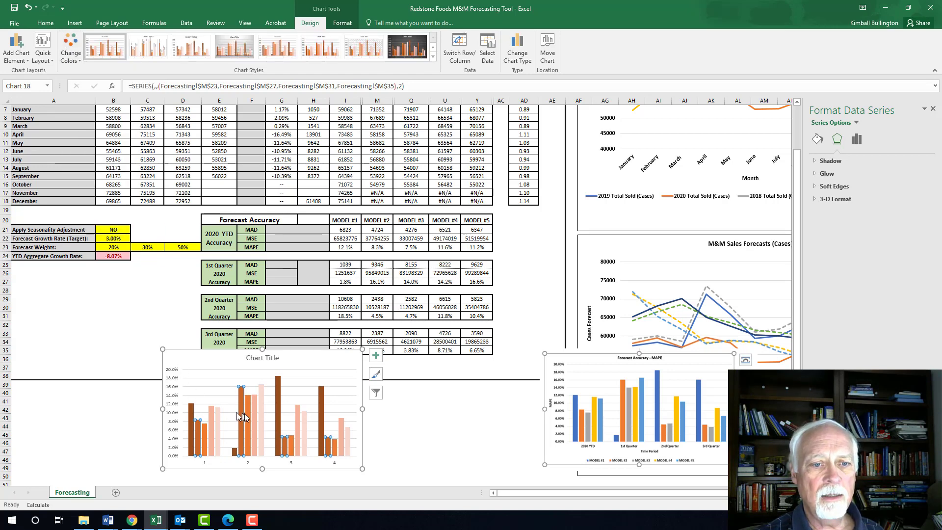
{"action": "left_click", "coordinate": [70, 47]}
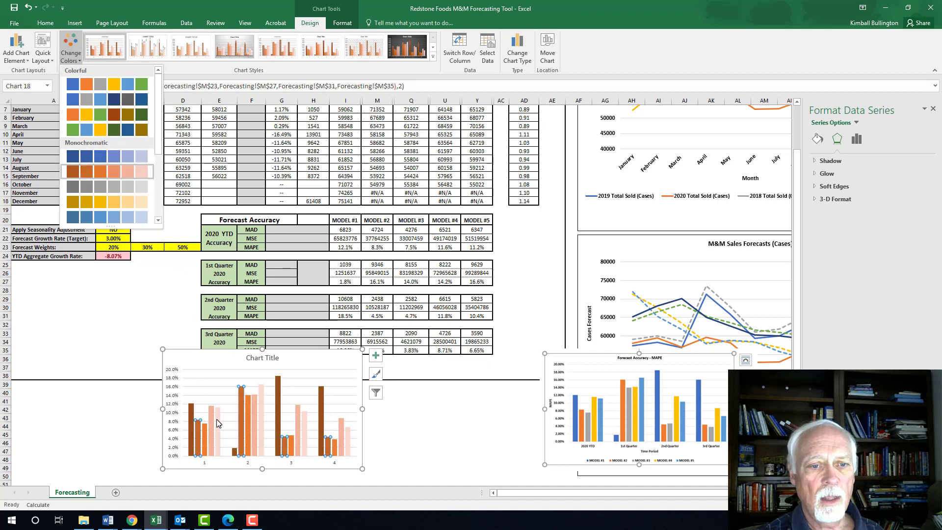
{"action": "left_click", "coordinate": [191, 417]}
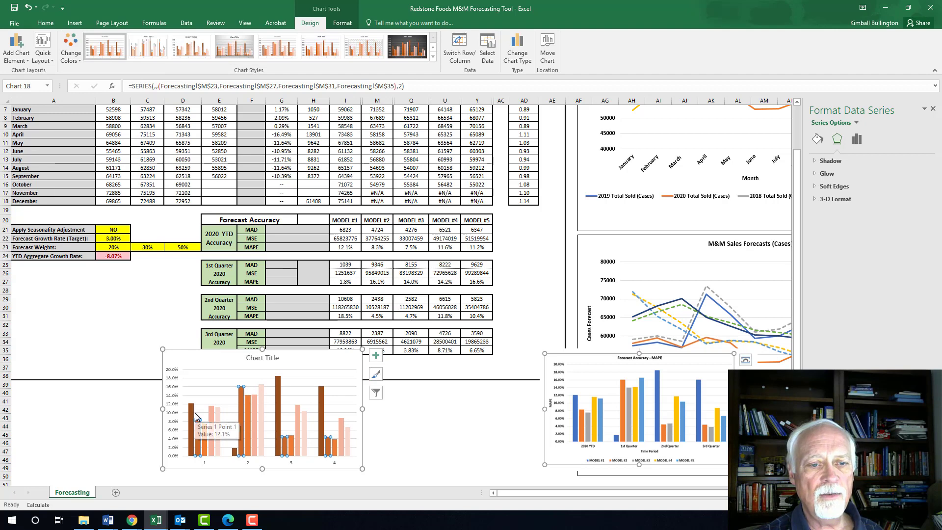
Fill the first model series with blue
{"action": "left_click", "coordinate": [192, 417]}
{"action": "right_click", "coordinate": [192, 416]}
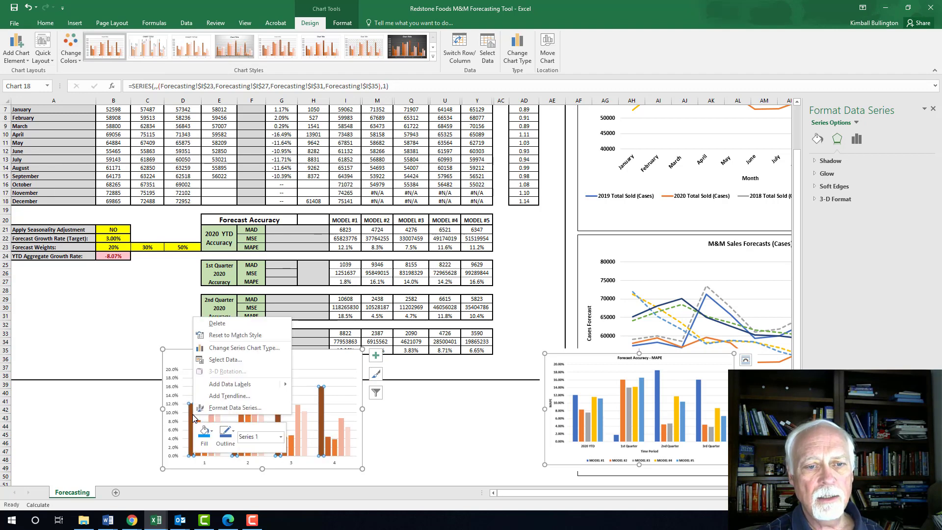
{"action": "left_click", "coordinate": [205, 441]}
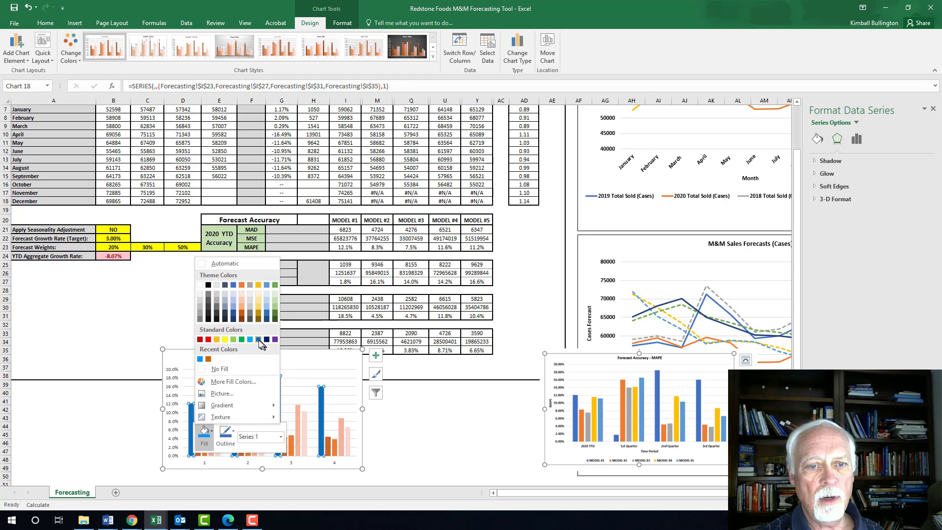
{"action": "key", "text": "Escape"}
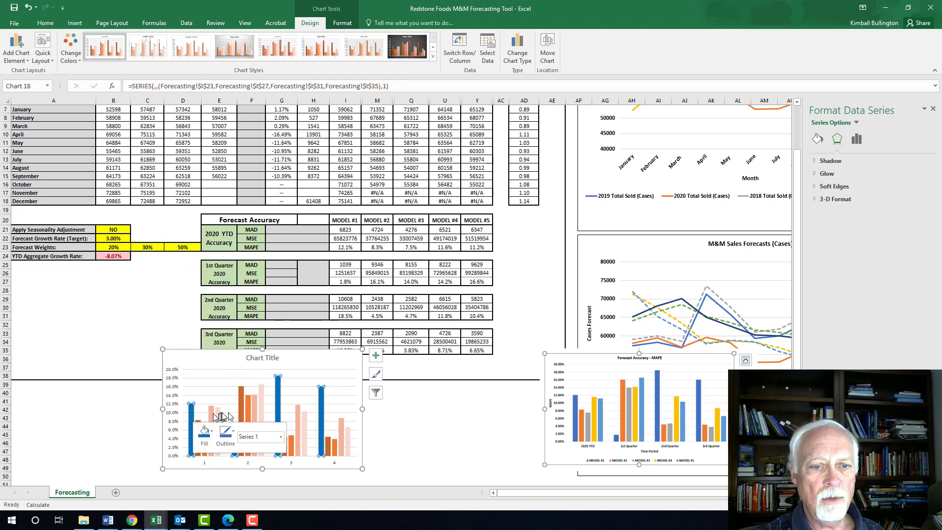
Fill the fourth model series with grey
{"action": "left_click", "coordinate": [255, 401]}
{"action": "right_click", "coordinate": [255, 401]}
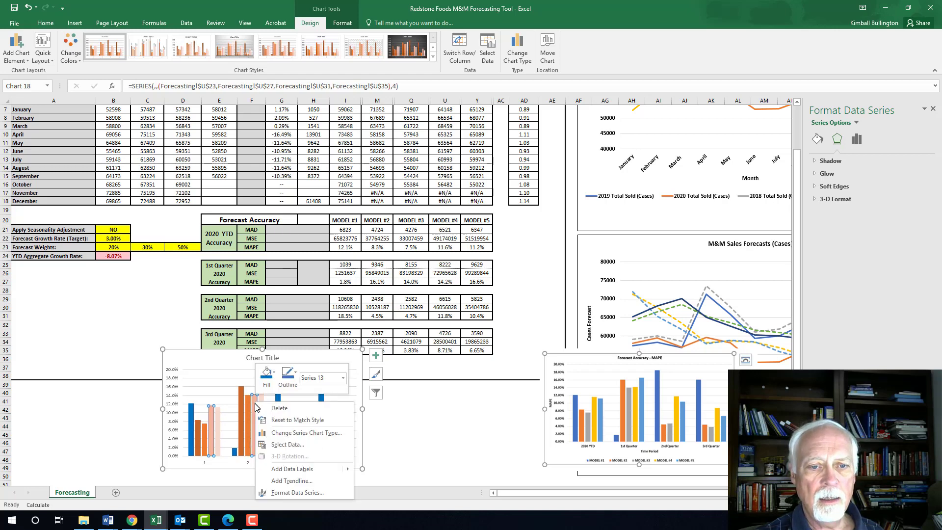
{"action": "left_click", "coordinate": [267, 390]}
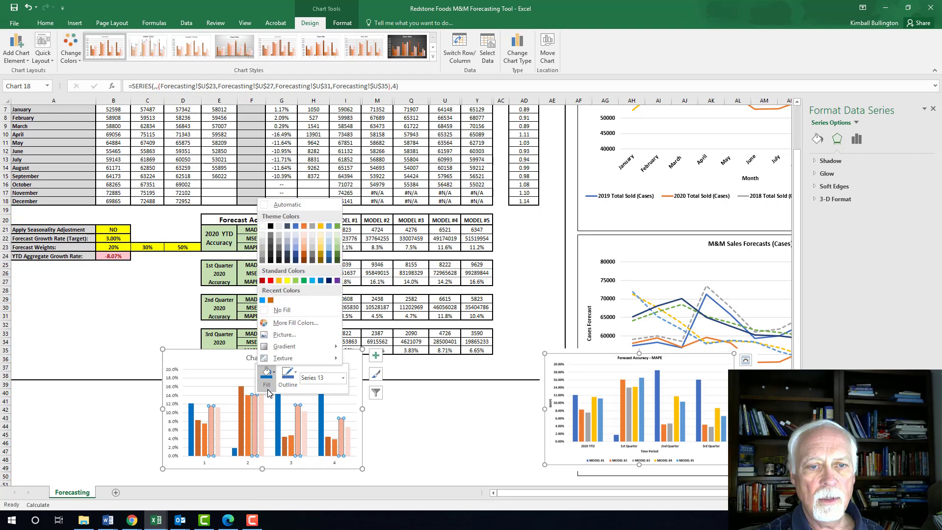
{"action": "left_click", "coordinate": [278, 243]}
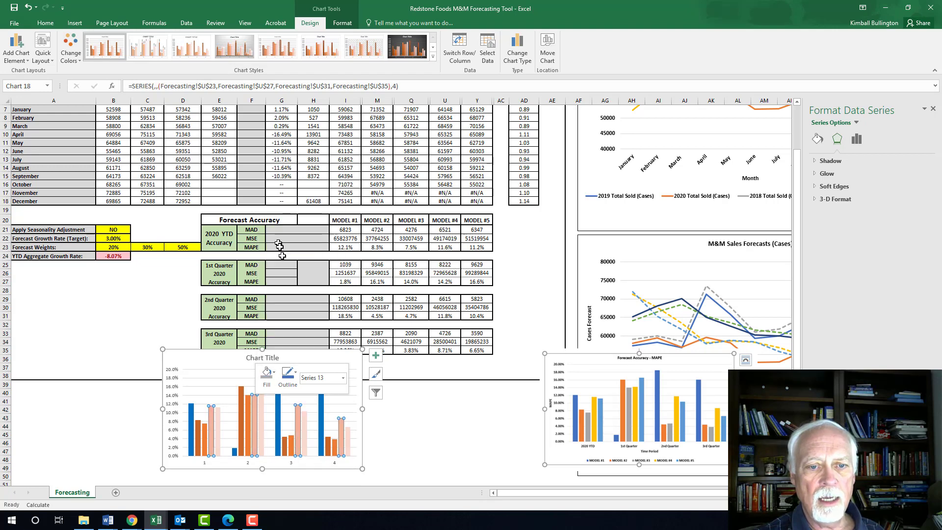
{"action": "left_click", "coordinate": [241, 425]}
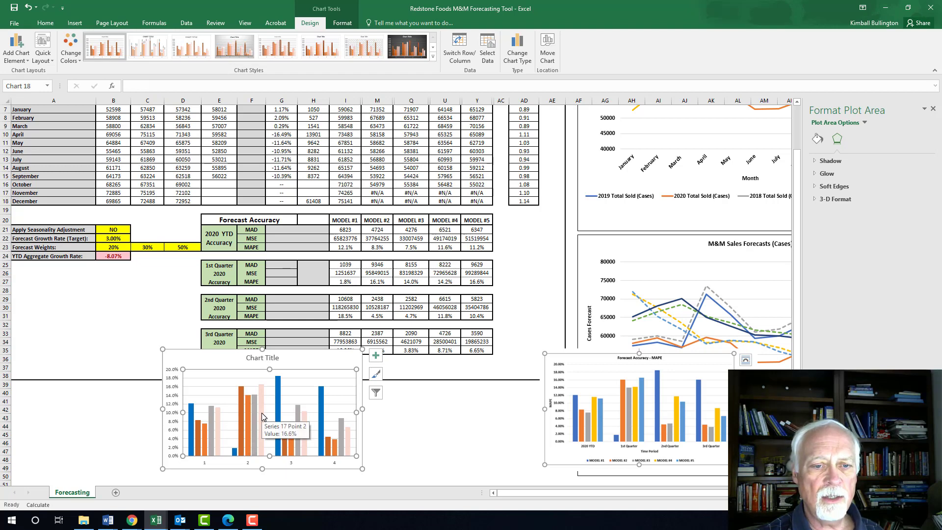
Fill the fifth model series with a custom gold colour
{"action": "left_click", "coordinate": [261, 414]}
{"action": "right_click", "coordinate": [261, 413]}
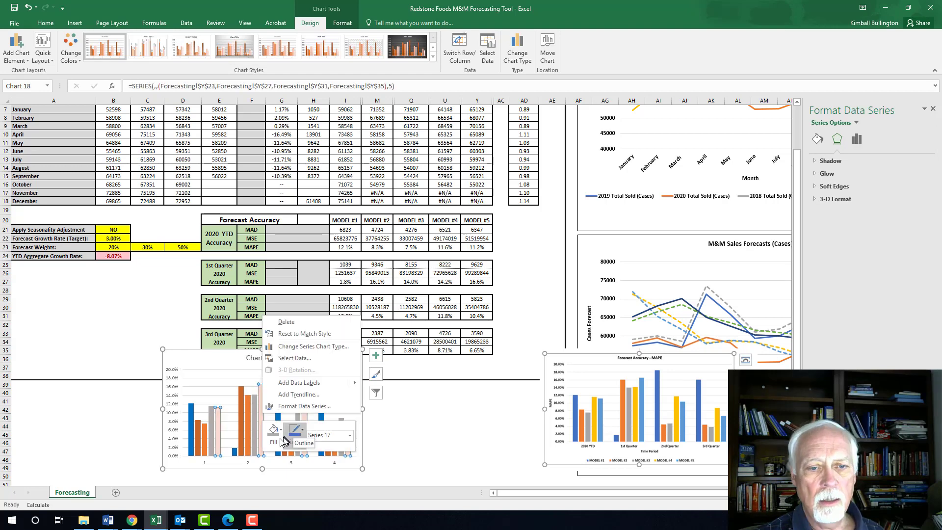
{"action": "left_click", "coordinate": [279, 441]}
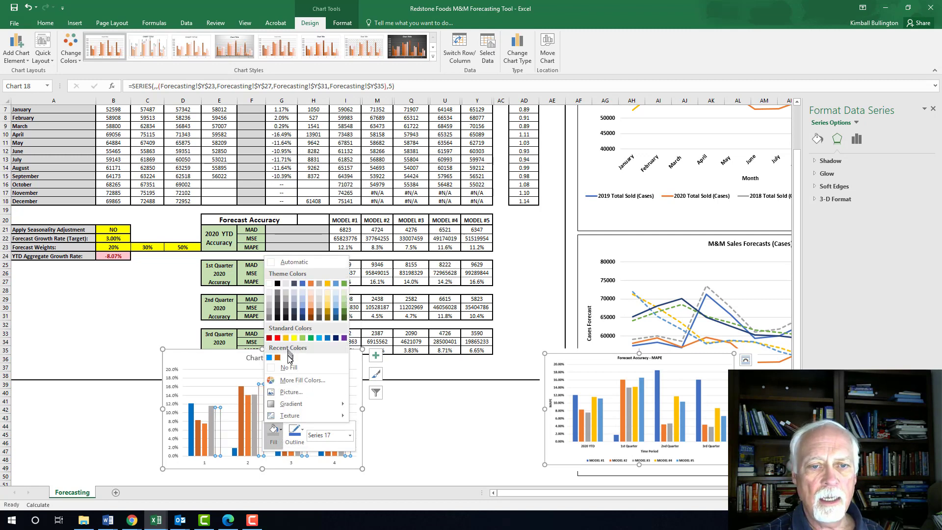
{"action": "left_click", "coordinate": [297, 381]}
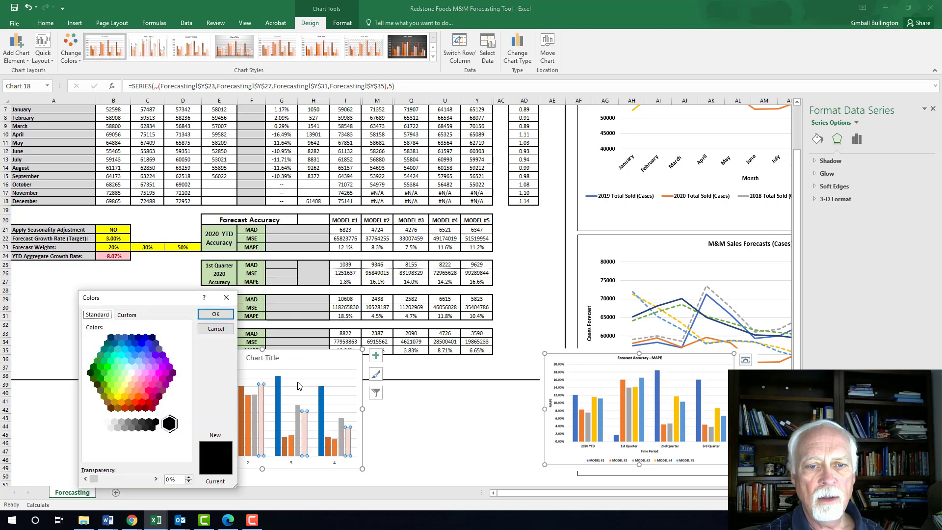
{"action": "left_click", "coordinate": [128, 396]}
{"action": "left_click", "coordinate": [215, 314]}
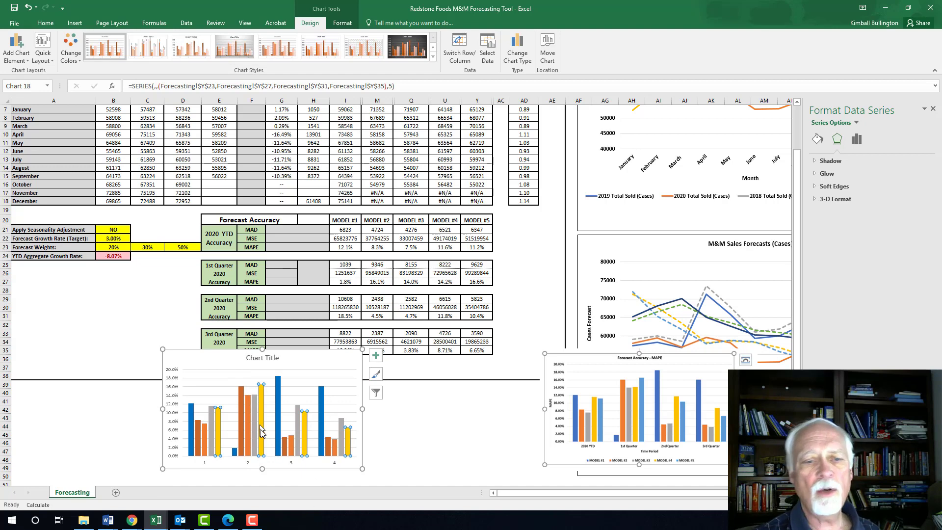
Open Select Data Source from the plot area's shortcut menu
{"action": "mouse_move", "coordinate": [260, 430]}
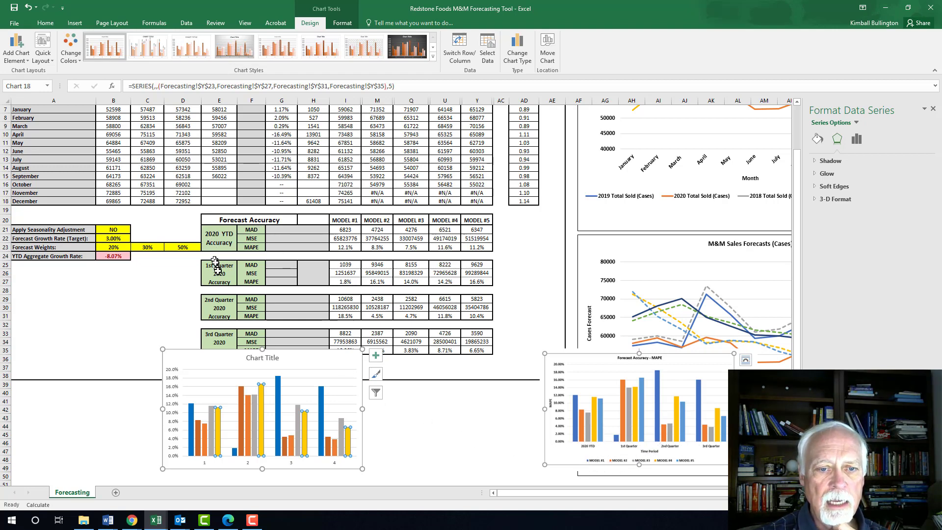
{"action": "left_click", "coordinate": [313, 385]}
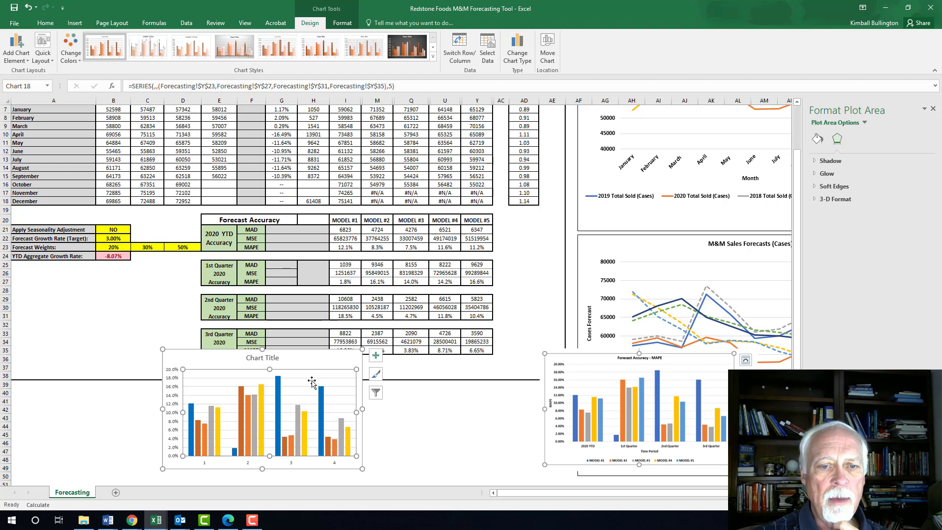
{"action": "right_click", "coordinate": [312, 382]}
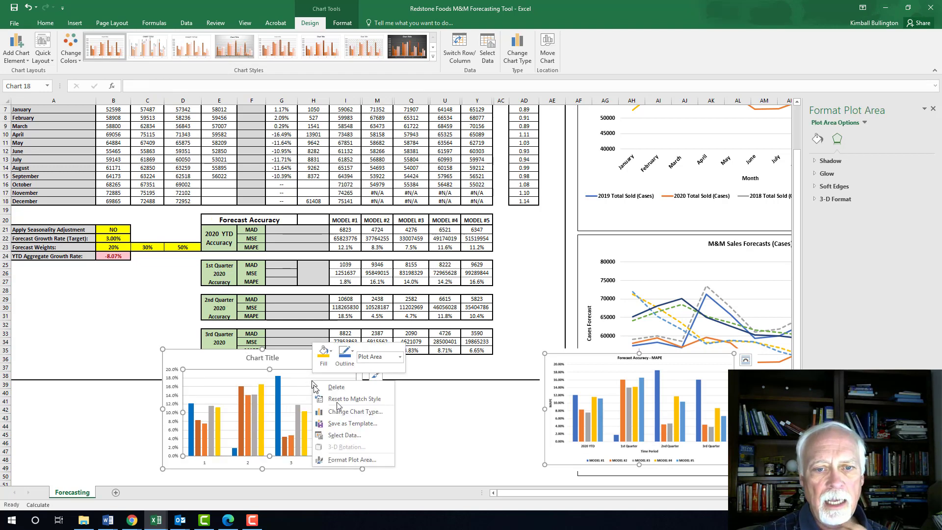
{"action": "left_click", "coordinate": [349, 435]}
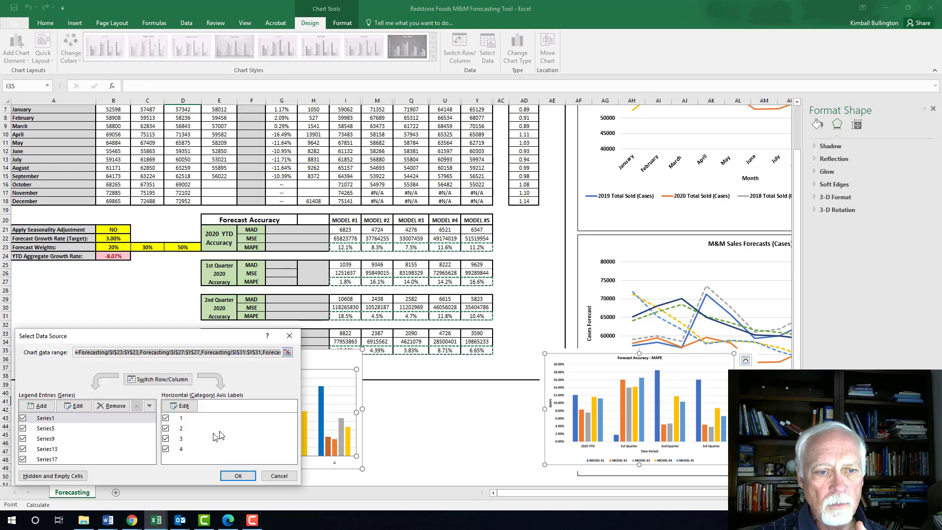
Point the category axis labels at cell E21
{"action": "left_click", "coordinate": [182, 418]}
{"action": "left_click", "coordinate": [182, 407]}
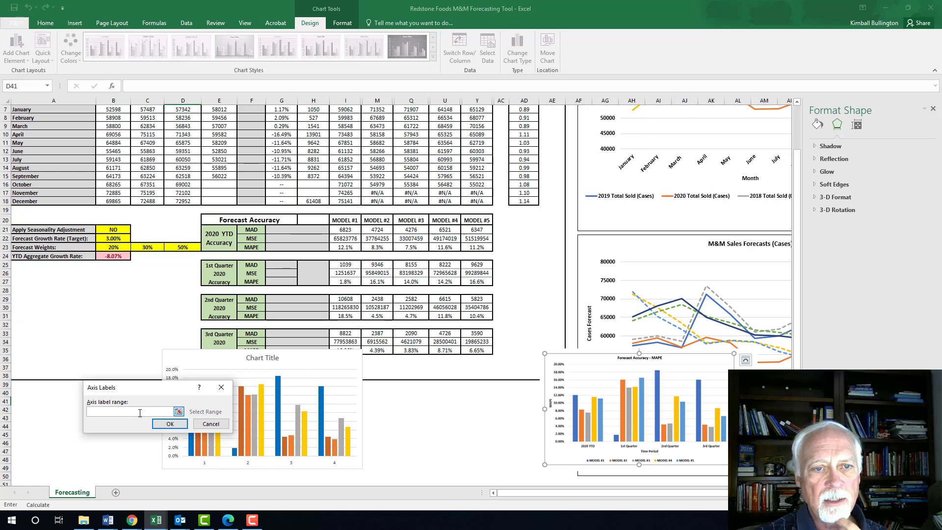
{"action": "left_click", "coordinate": [218, 239]}
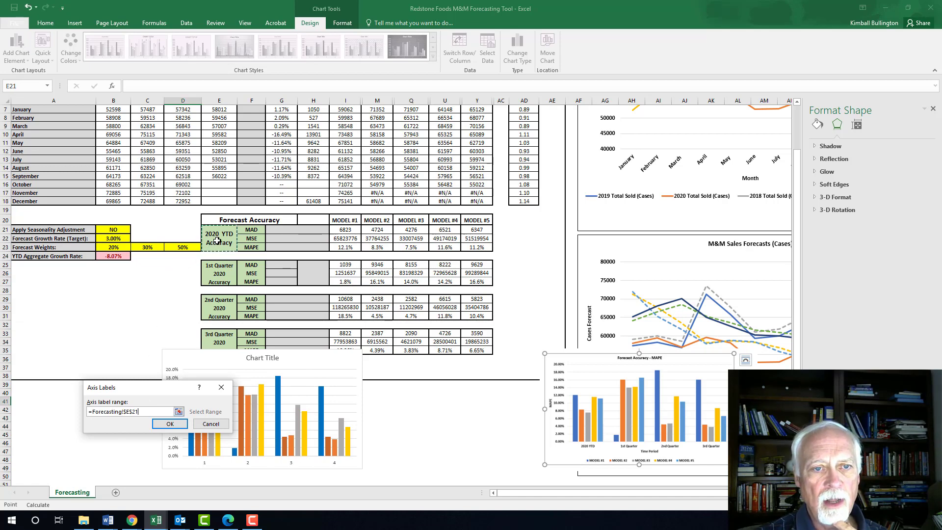
{"action": "left_click", "coordinate": [170, 424]}
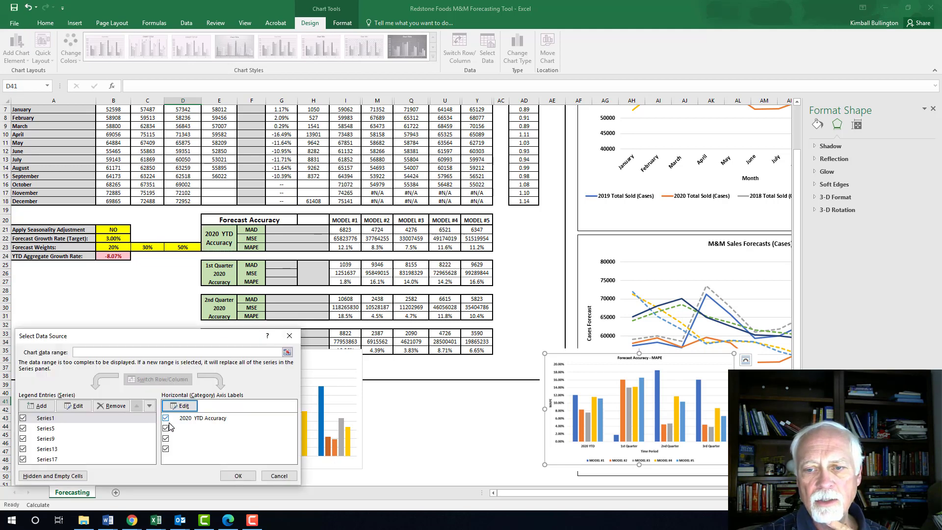
Change the category label to cell E25 (1st Quarter 2020 Accuracy) and reopen the label range
{"action": "left_click", "coordinate": [181, 429]}
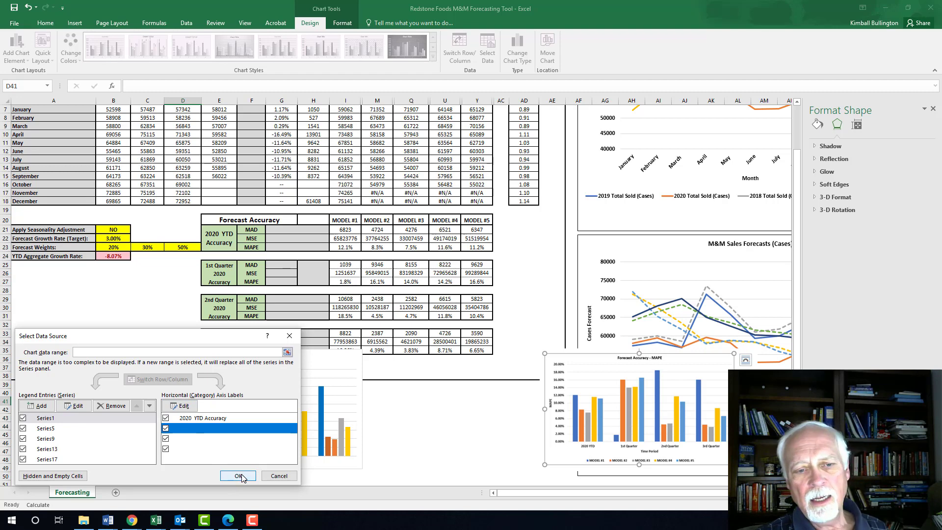
{"action": "left_click", "coordinate": [180, 406]}
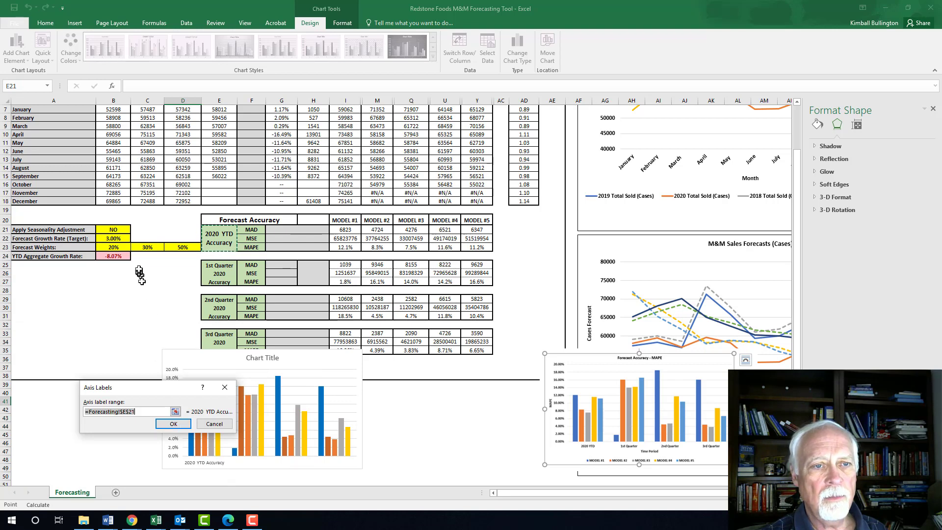
{"action": "left_click", "coordinate": [139, 411]}
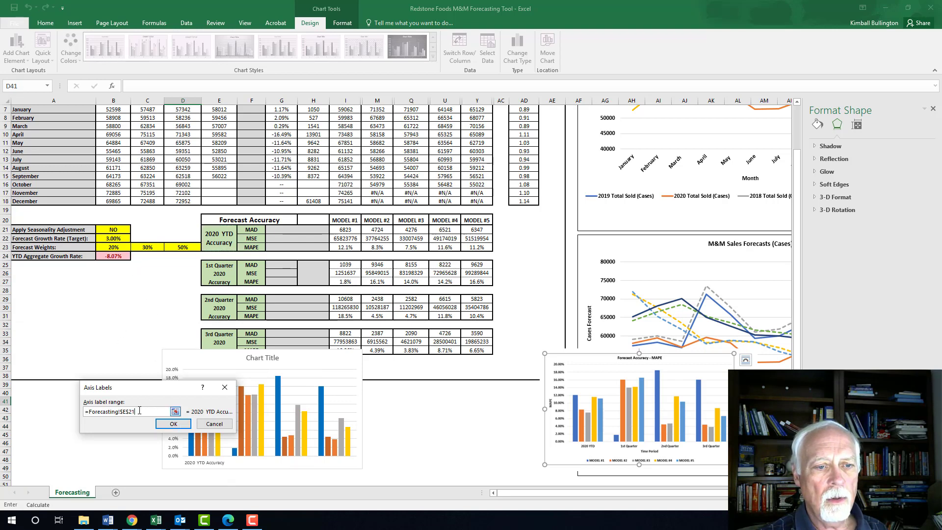
{"action": "left_click", "coordinate": [219, 275]}
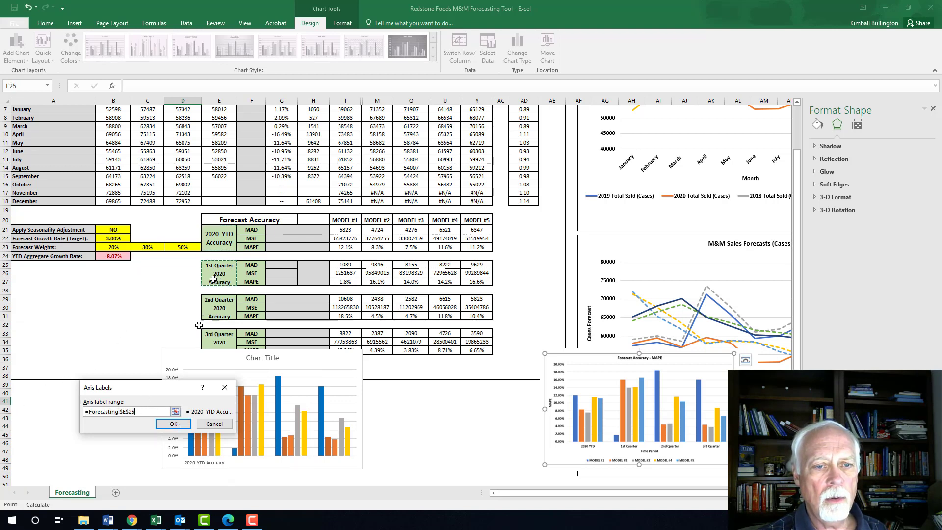
{"action": "left_click", "coordinate": [178, 426]}
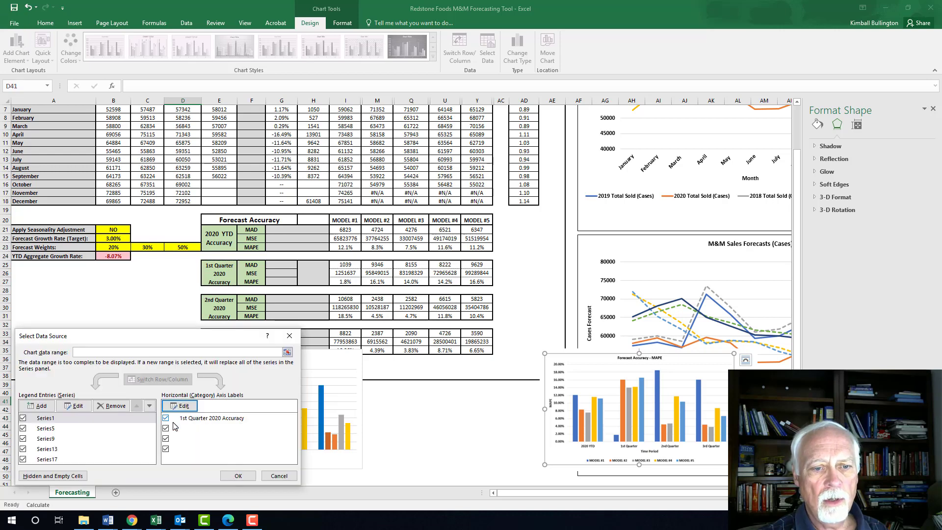
{"action": "left_click", "coordinate": [208, 419]}
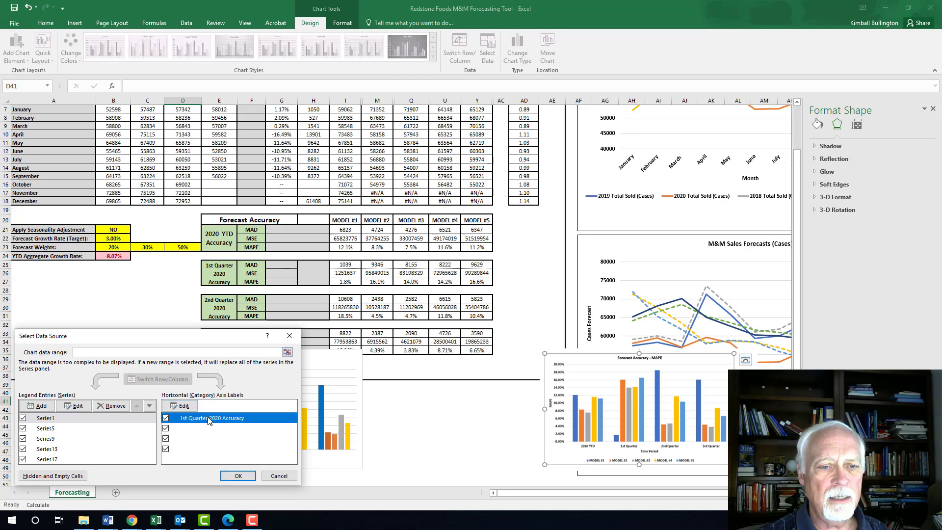
{"action": "left_click", "coordinate": [178, 406]}
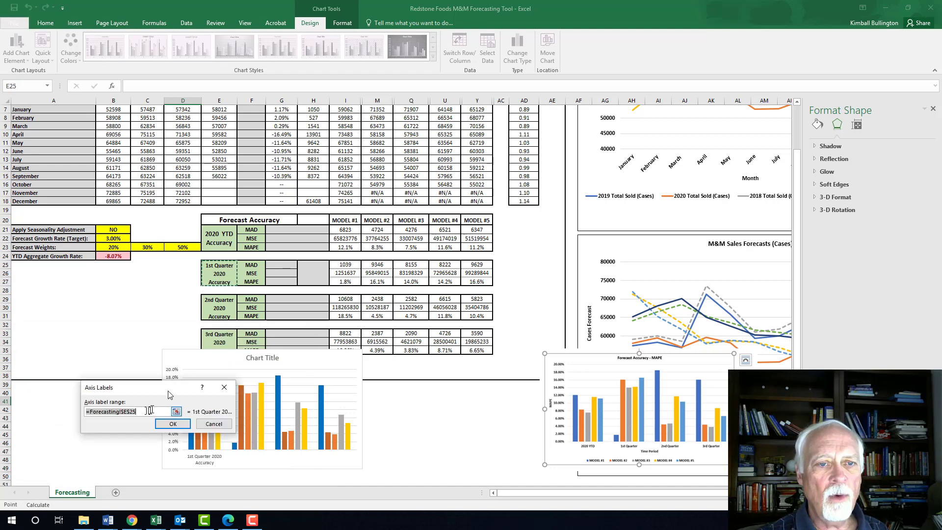
Set the axis label range to cells E21, E25, E29 and E33
{"action": "left_click", "coordinate": [214, 247]}
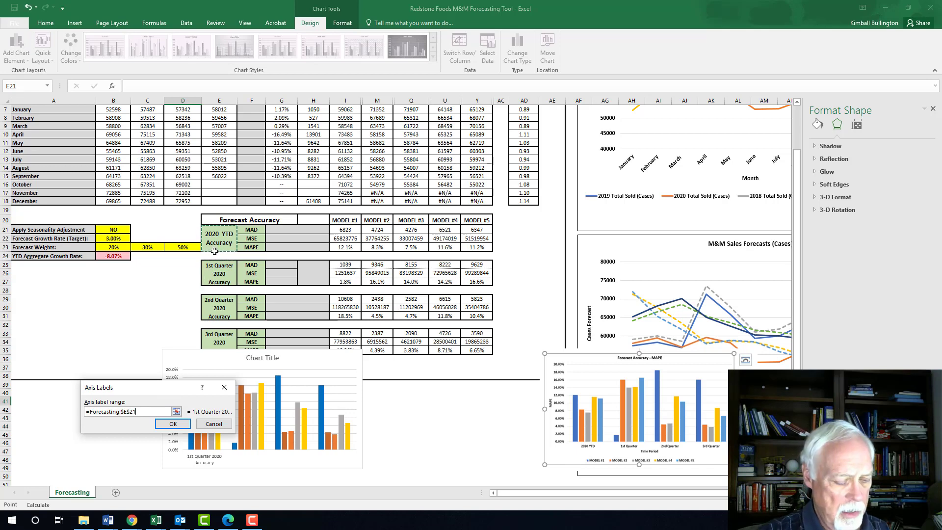
{"action": "type", "text": ","}
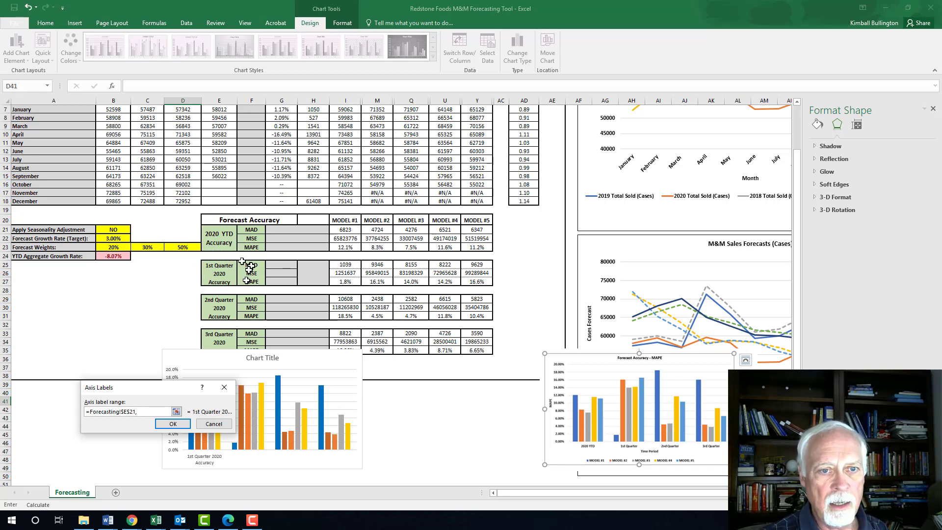
{"action": "left_click", "coordinate": [209, 278]}
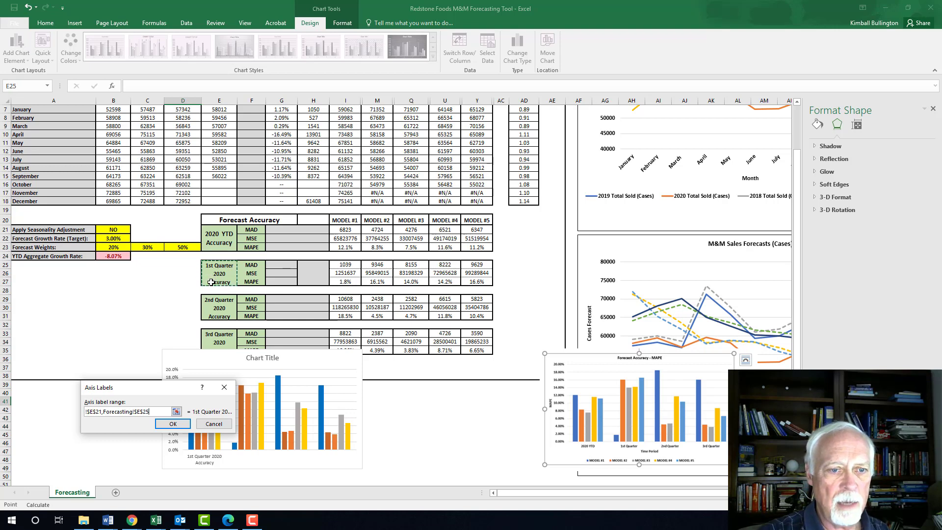
{"action": "type", "text": ","}
{"action": "left_click", "coordinate": [215, 317]}
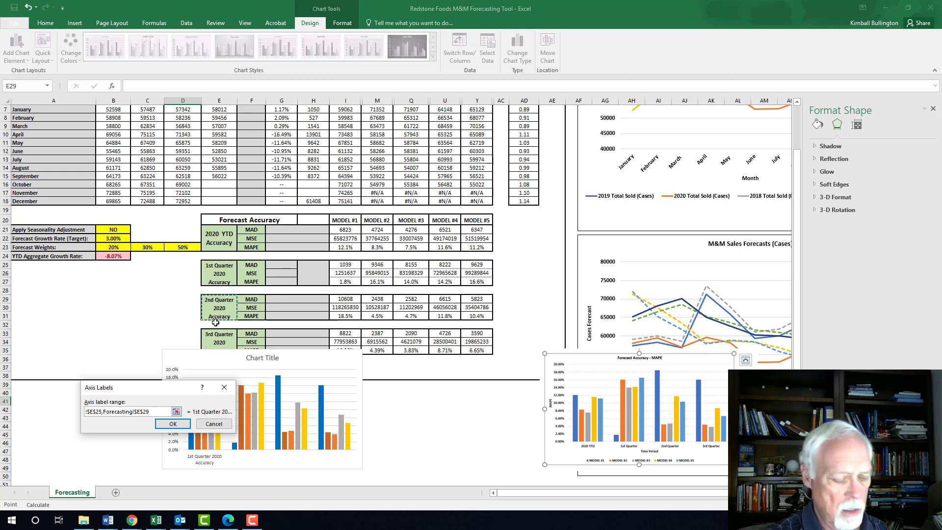
{"action": "type", "text": ","}
{"action": "left_click", "coordinate": [227, 343]}
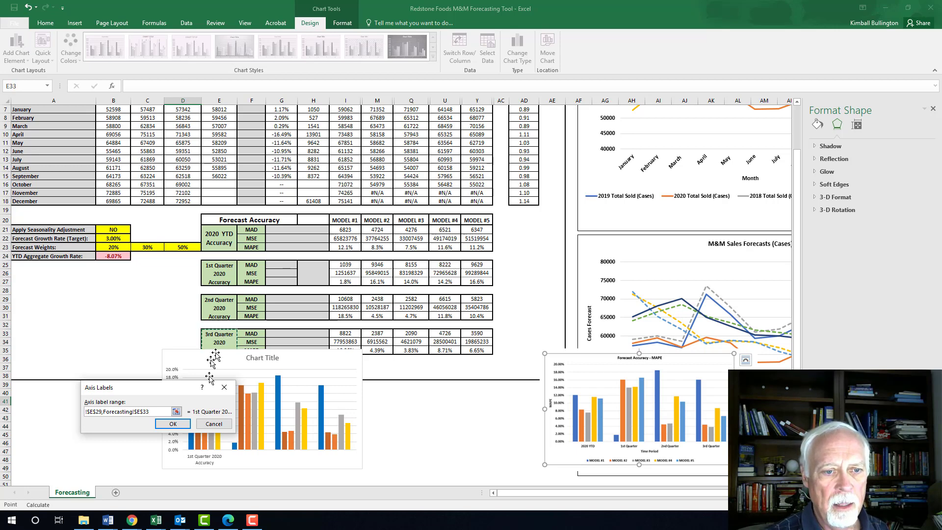
{"action": "left_click", "coordinate": [173, 424]}
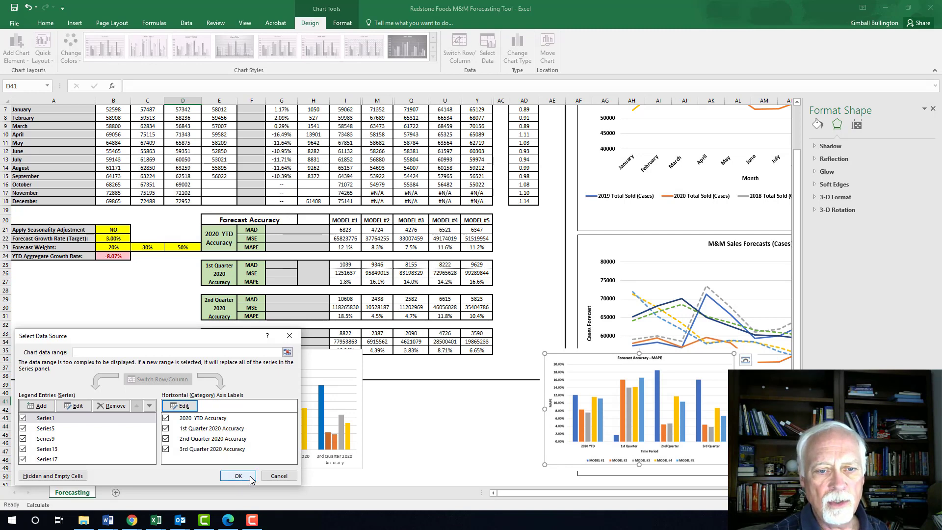
Name the first three series MODEL #1, MODEL #2 and MODEL #3 from the table headers
{"action": "left_click", "coordinate": [74, 422]}
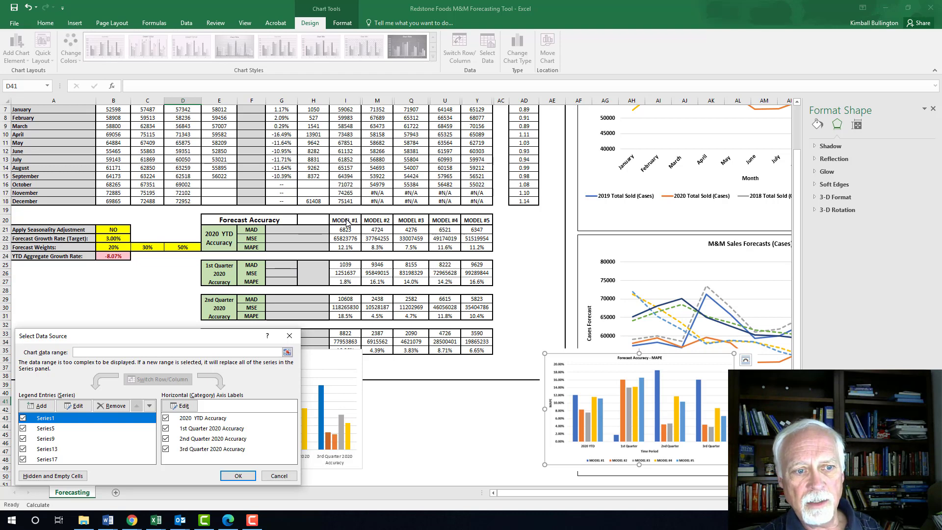
{"action": "left_click", "coordinate": [74, 406]}
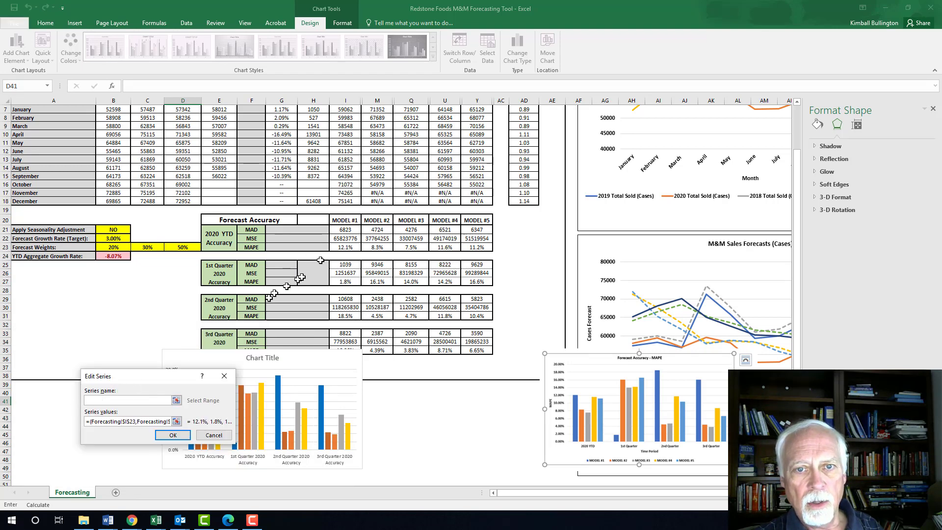
{"action": "left_click", "coordinate": [345, 220]}
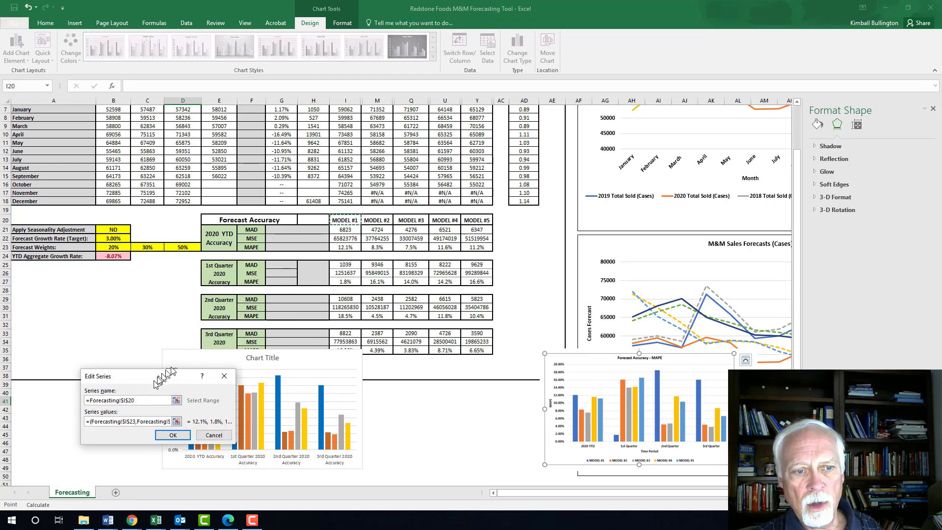
{"action": "left_click", "coordinate": [173, 435]}
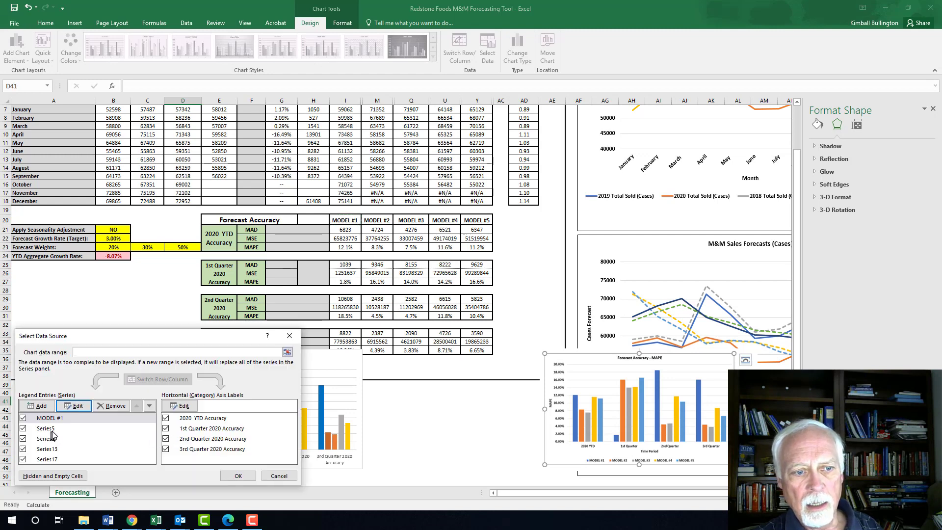
{"action": "left_click", "coordinate": [51, 429]}
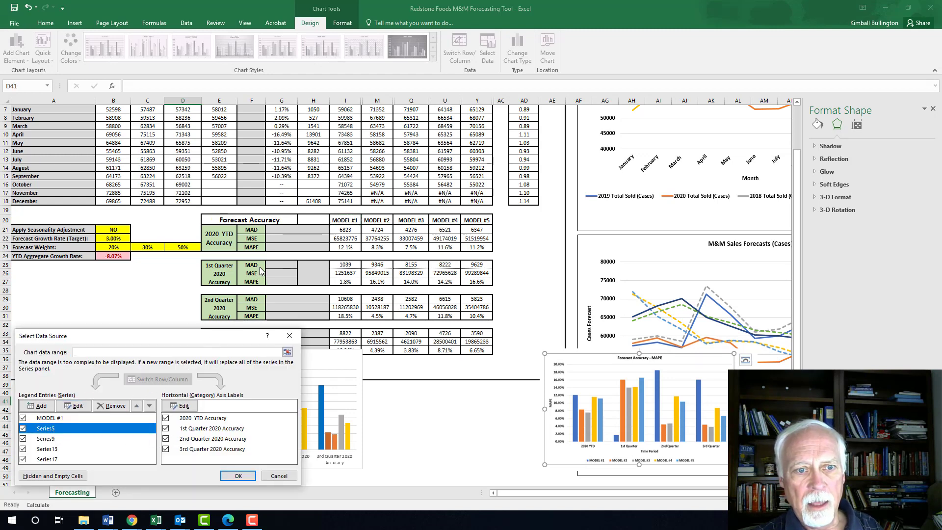
{"action": "left_click", "coordinate": [74, 405]}
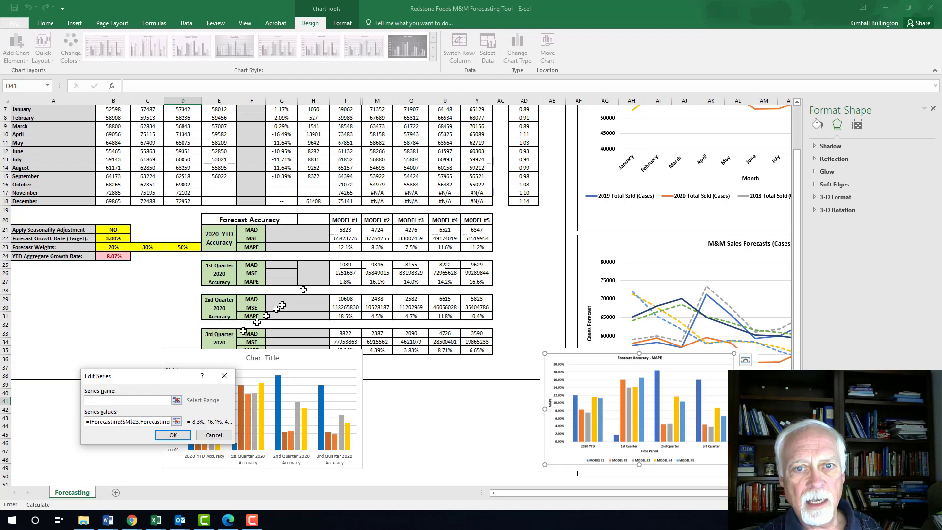
{"action": "left_click", "coordinate": [377, 220]}
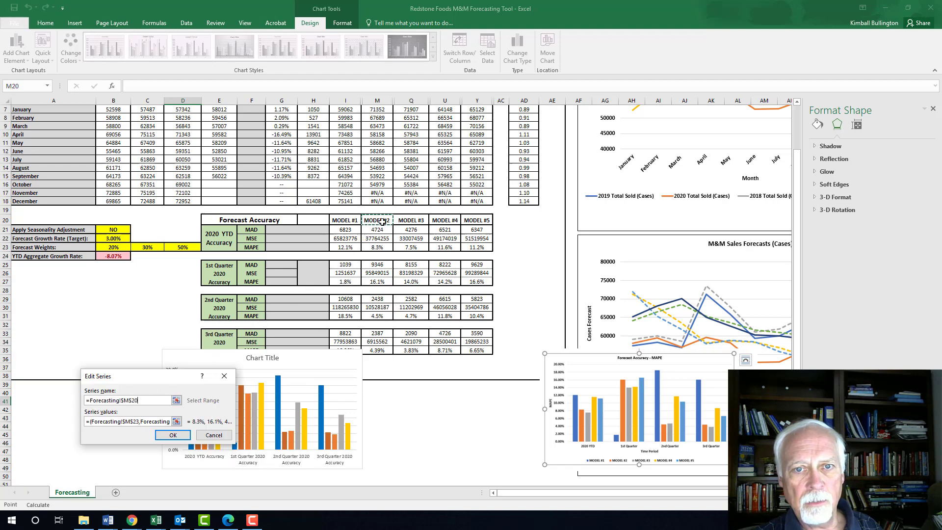
{"action": "left_click", "coordinate": [169, 435]}
{"action": "left_click", "coordinate": [67, 438]}
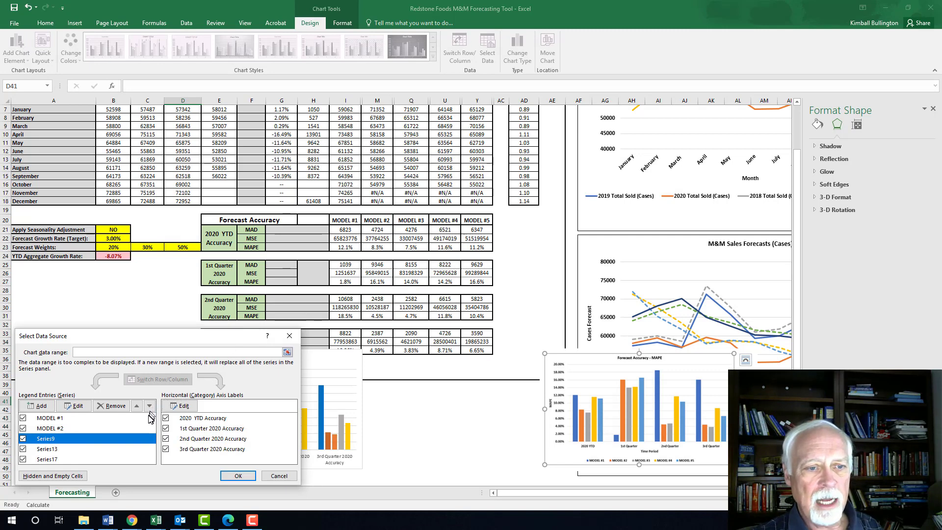
{"action": "left_click", "coordinate": [74, 405]}
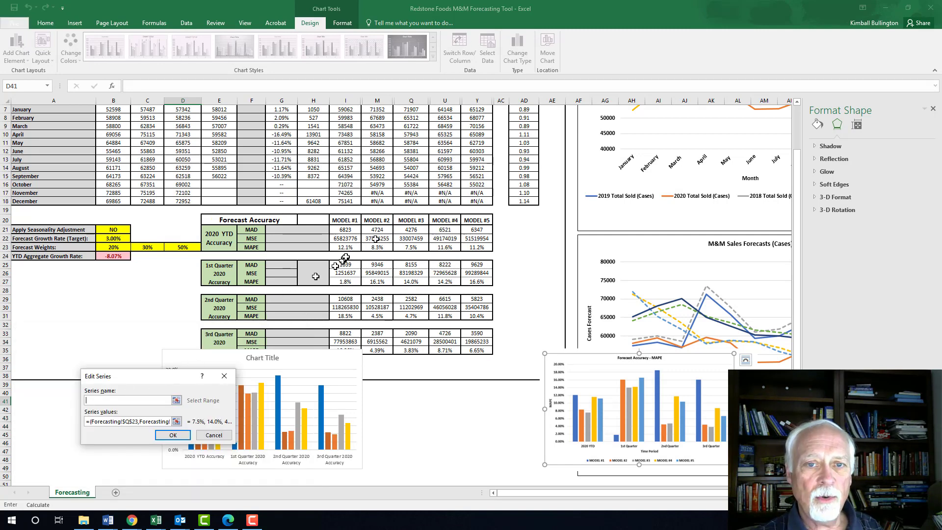
{"action": "left_click", "coordinate": [404, 222]}
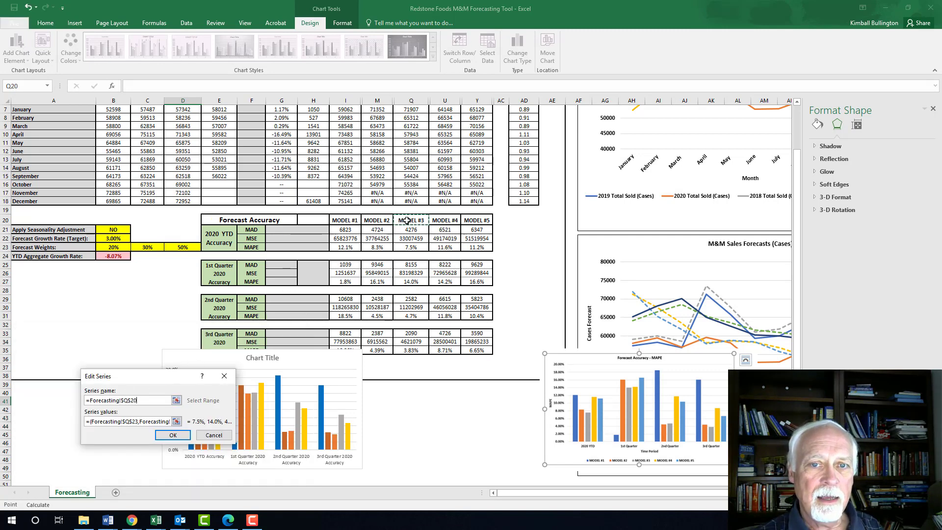
{"action": "left_click", "coordinate": [173, 436]}
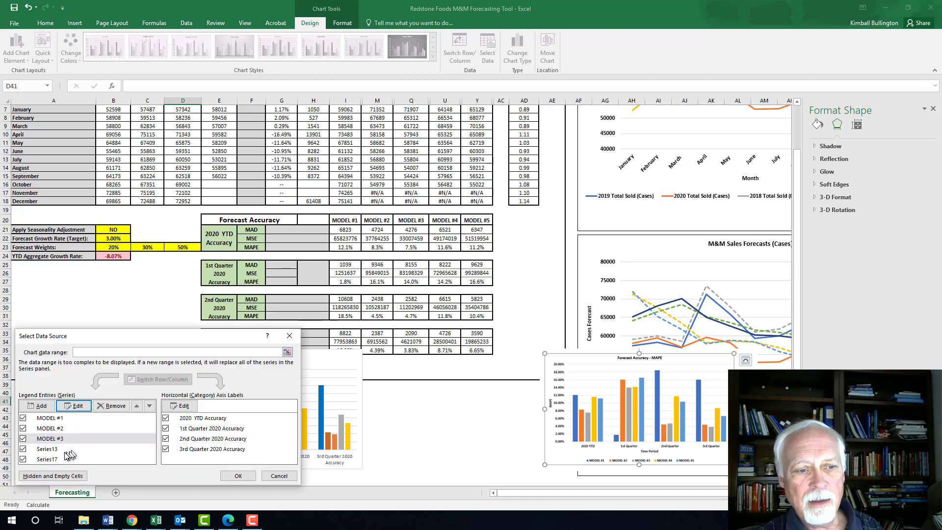
Name the fourth and fifth series MODEL #4 and MODEL #5, then close Select Data Source
{"action": "left_click", "coordinate": [67, 450]}
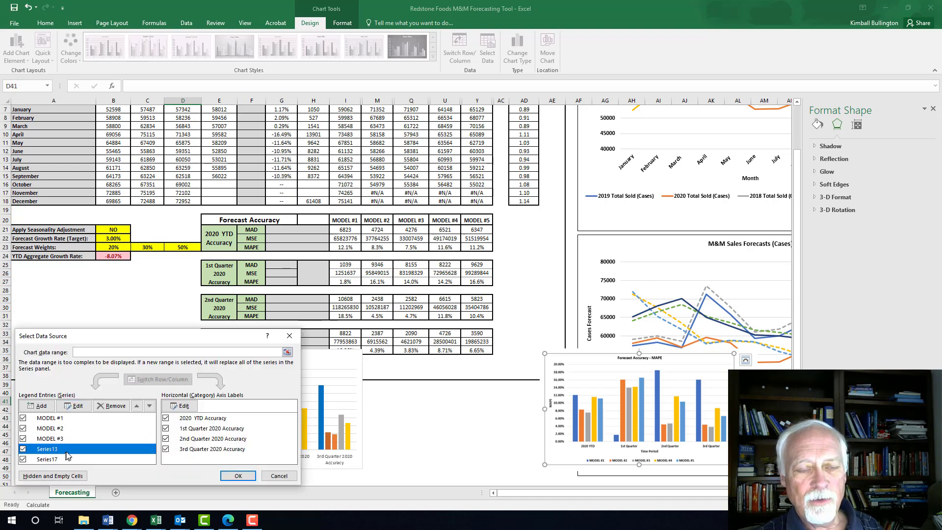
{"action": "left_click", "coordinate": [84, 407]}
{"action": "left_click", "coordinate": [225, 335]}
{"action": "left_click", "coordinate": [168, 435]}
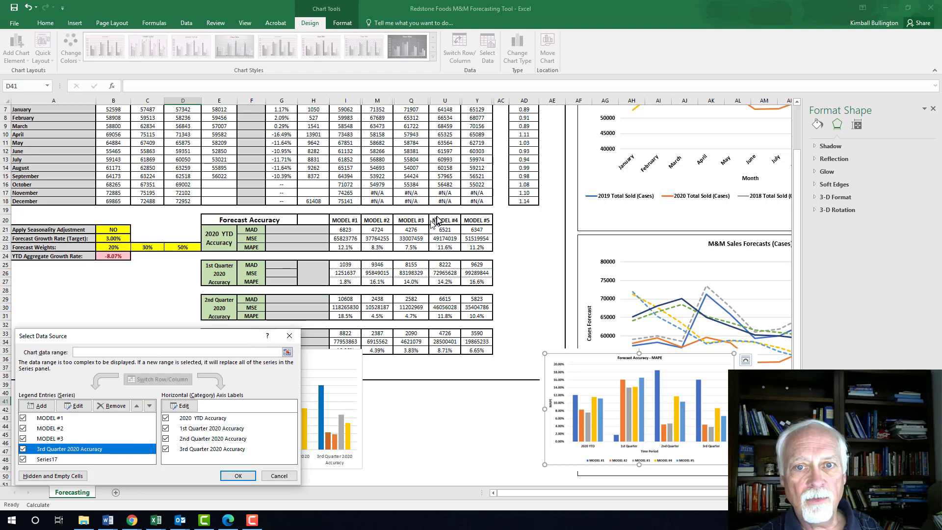
{"action": "left_click", "coordinate": [74, 405]}
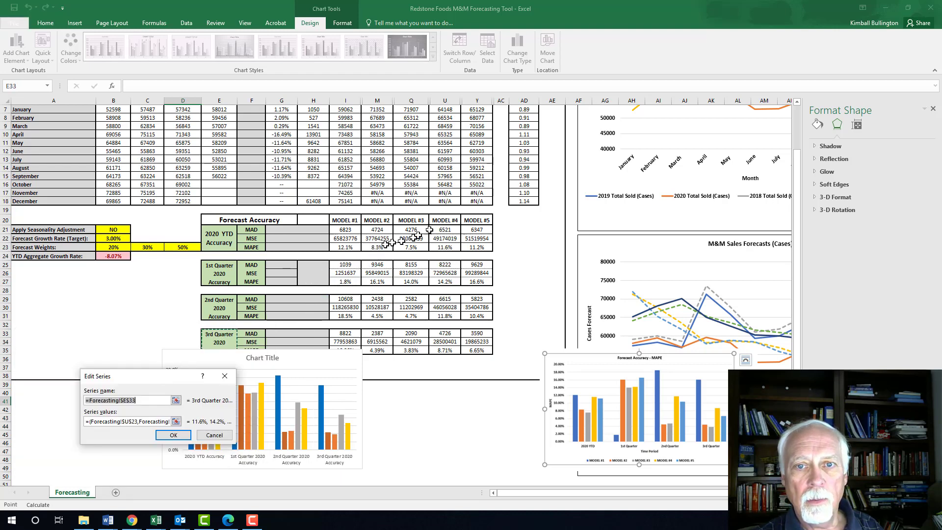
{"action": "left_click", "coordinate": [441, 221]}
{"action": "left_click", "coordinate": [173, 434]}
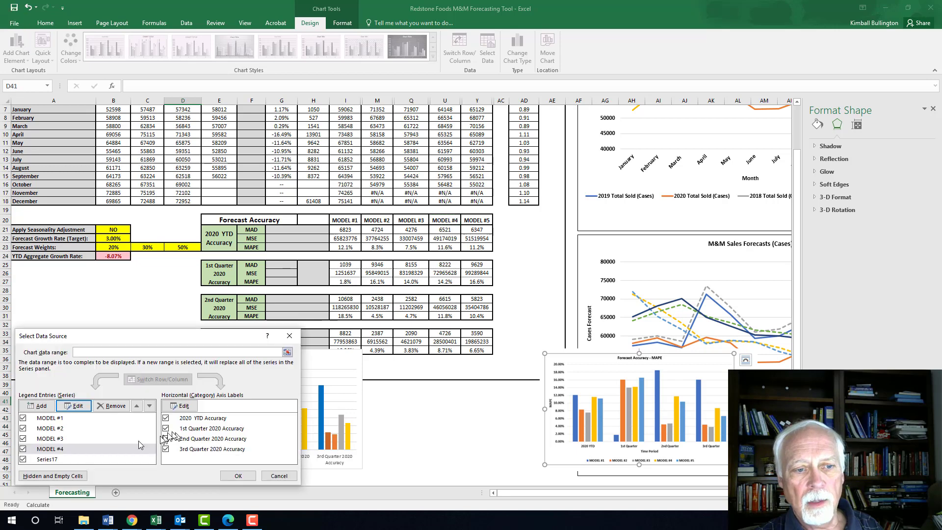
{"action": "left_click", "coordinate": [48, 459]}
{"action": "left_click", "coordinate": [74, 405]}
{"action": "left_click", "coordinate": [468, 221]}
{"action": "left_click", "coordinate": [169, 435]}
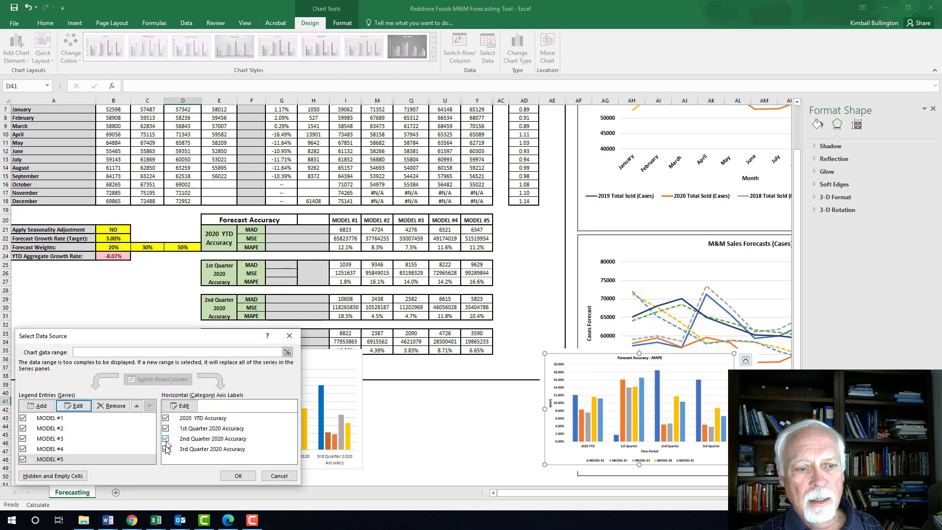
{"action": "left_click", "coordinate": [238, 475]}
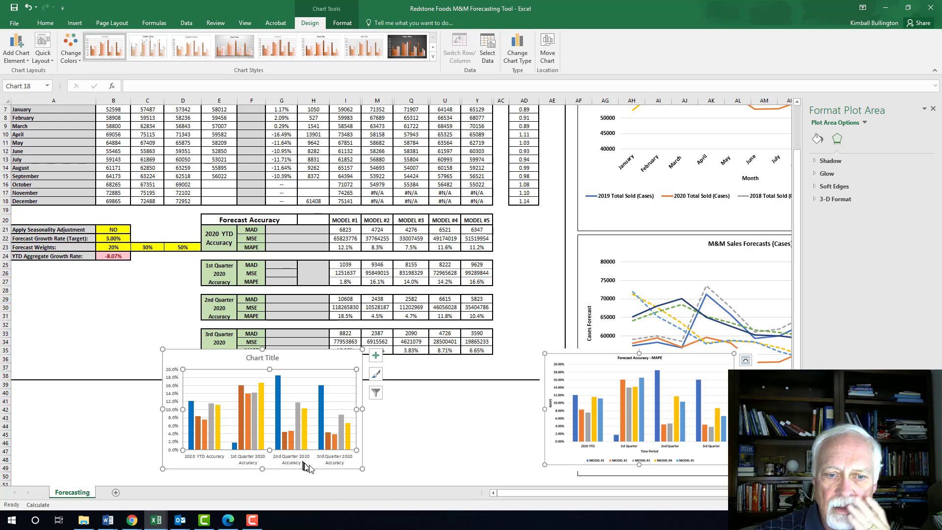
Add a legend at the bottom of the MAPE chart and turn on axis titles
{"action": "scroll", "coordinate": [309, 466], "scroll_direction": "down", "scroll_amount": 2}
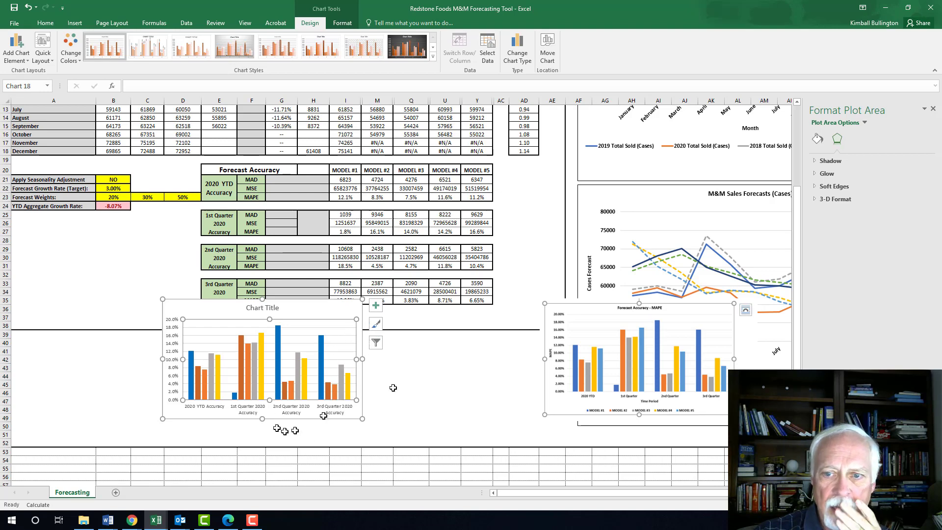
{"action": "left_click", "coordinate": [375, 308]}
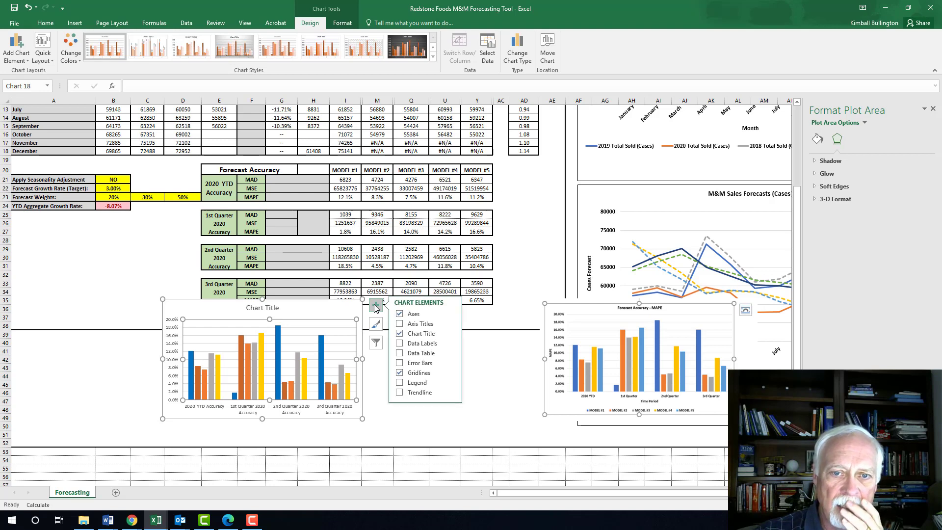
{"action": "left_click", "coordinate": [400, 383]}
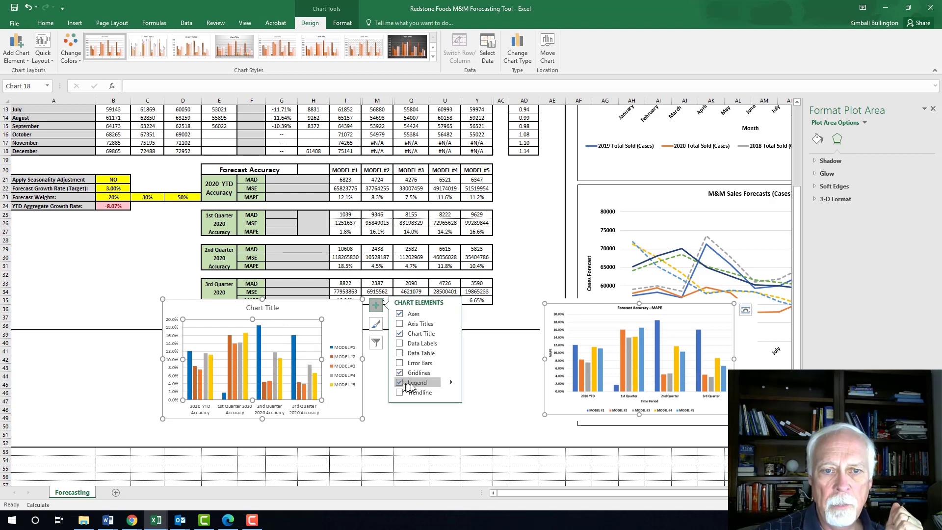
{"action": "left_click", "coordinate": [452, 382]}
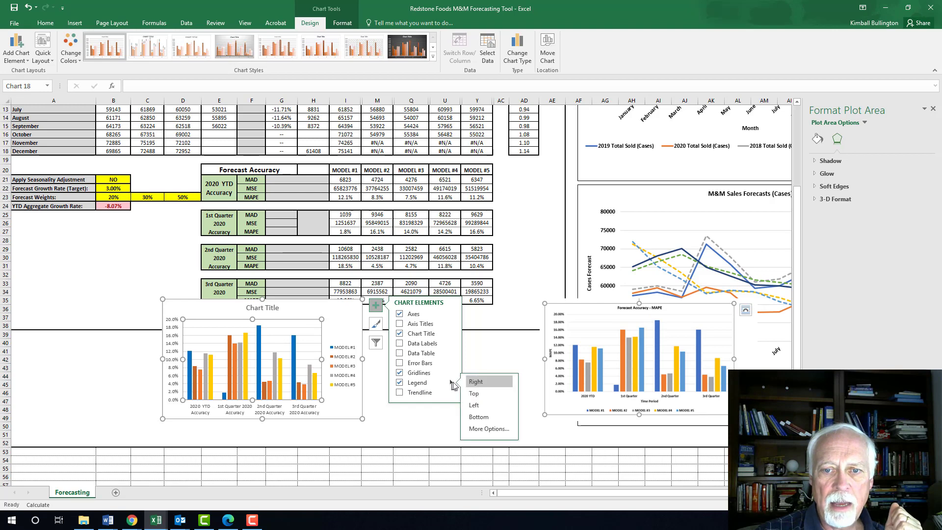
{"action": "left_click", "coordinate": [470, 416]}
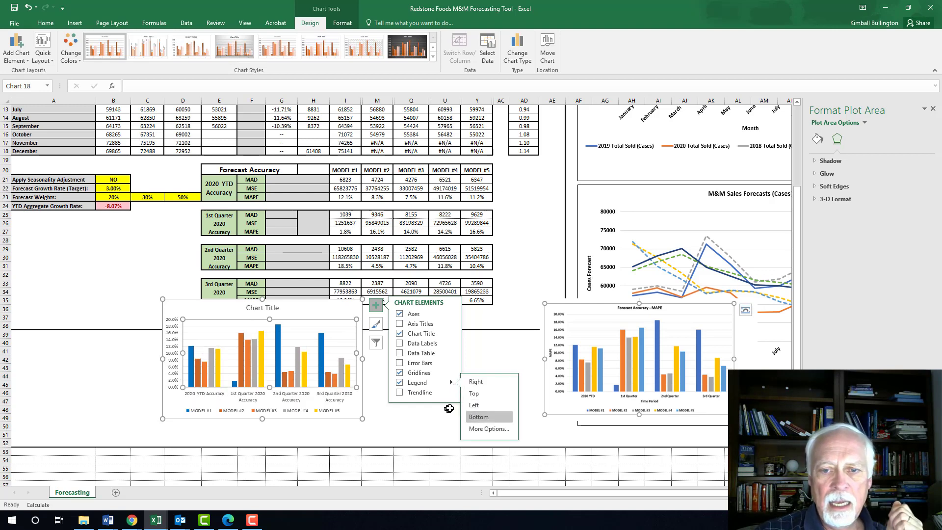
{"action": "left_click", "coordinate": [400, 323]}
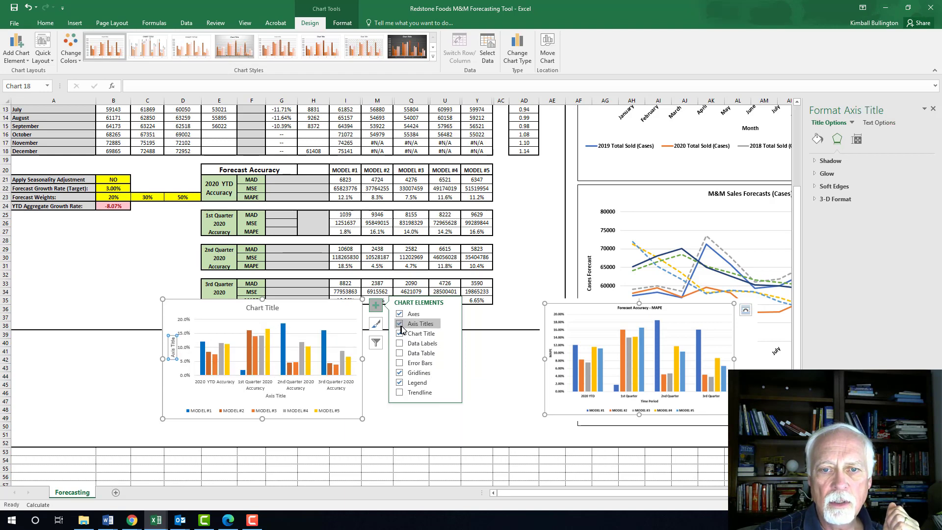
Label the vertical axis 'MAPE' and the horizontal axis 'Time Period'
{"action": "right_click", "coordinate": [173, 347]}
{"action": "left_click_drag", "start_coordinate": [174, 354], "coordinate": [175, 346]}
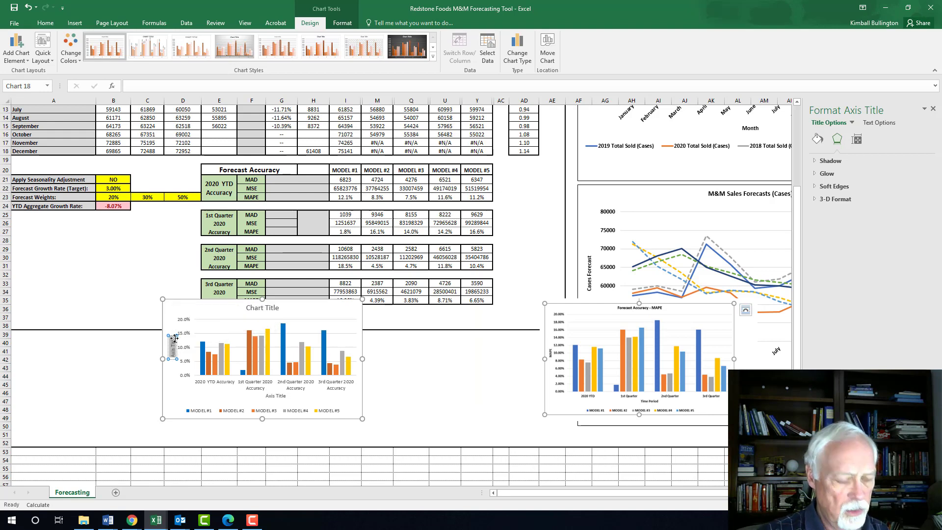
{"action": "type", "text": "MAPE"}
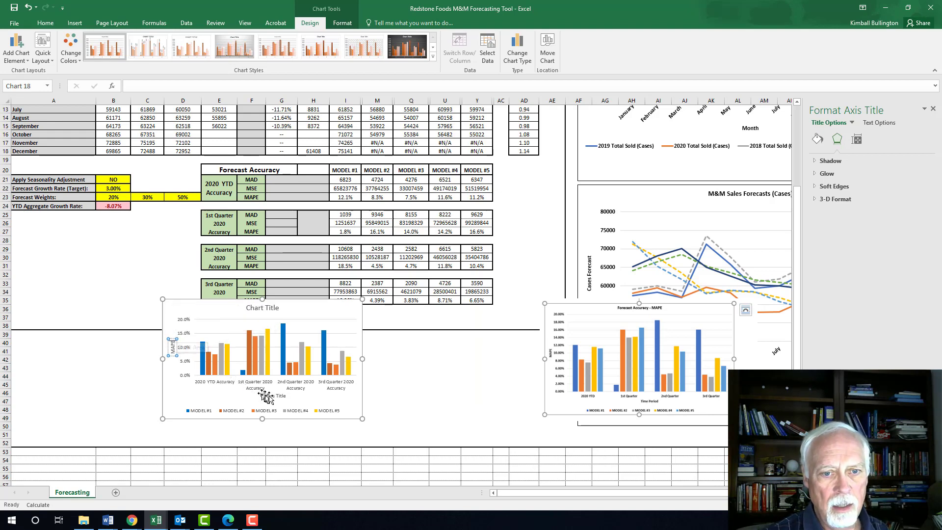
{"action": "left_click", "coordinate": [276, 397]}
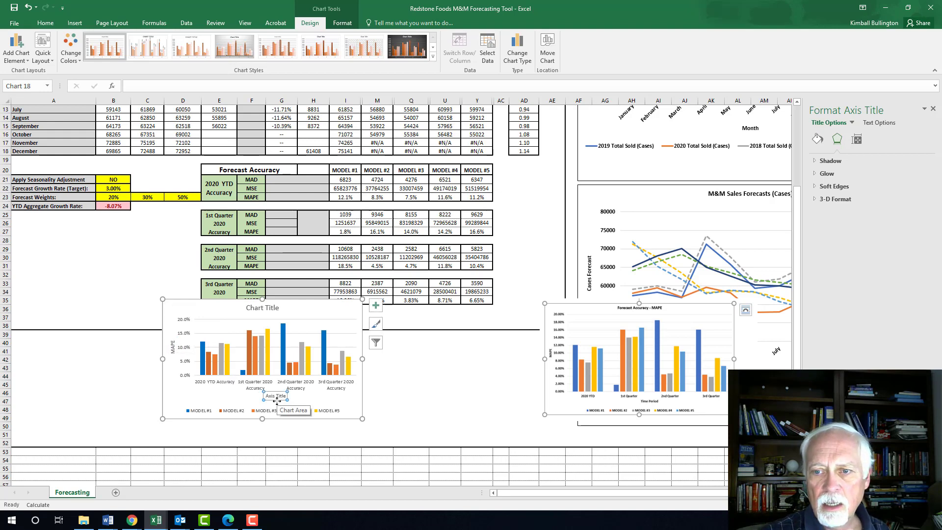
{"action": "type", "text": "Time"}
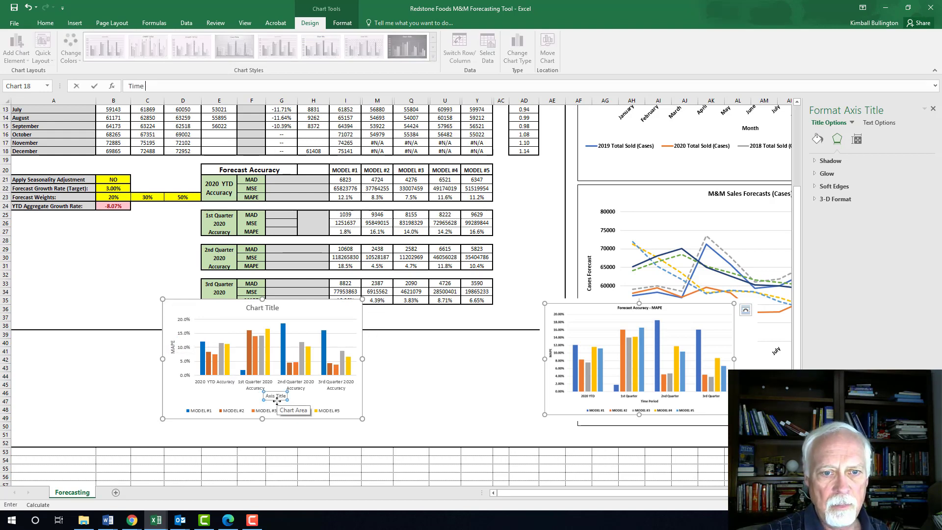
{"action": "type", "text": " Period"}
{"action": "key", "text": "Return"}
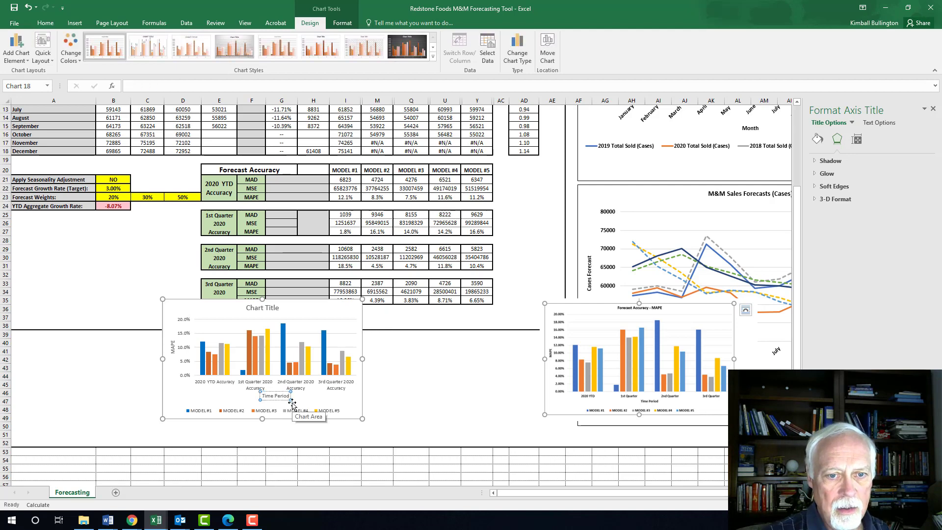
Title the chart 'Forecast Accuracy - MAPE'
{"action": "left_click", "coordinate": [269, 307]}
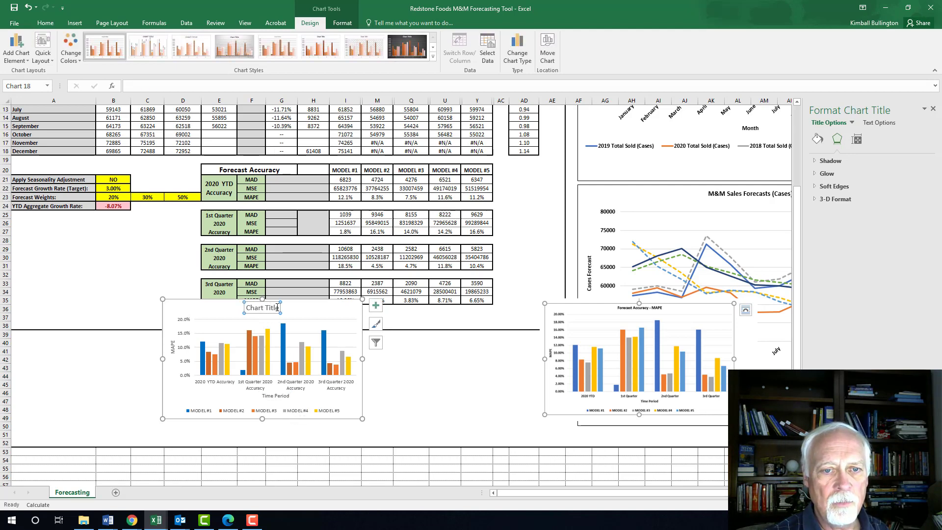
{"action": "left_click_drag", "start_coordinate": [277, 307], "coordinate": [247, 307]}
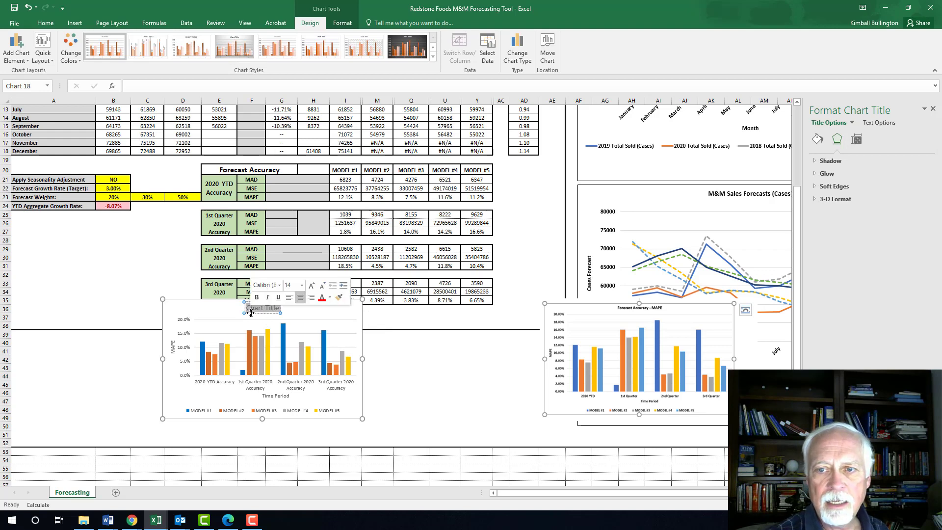
{"action": "type", "text": "Forecas"}
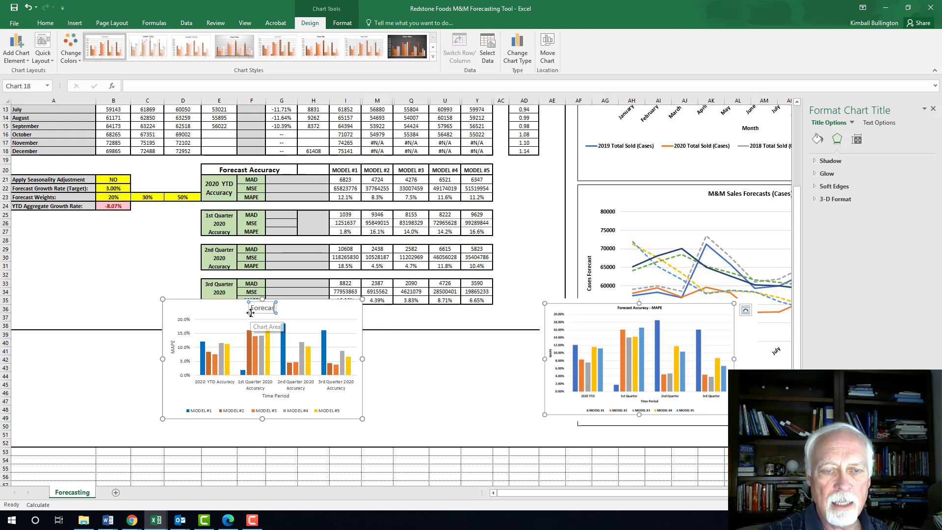
{"action": "type", "text": "t Accuracy"}
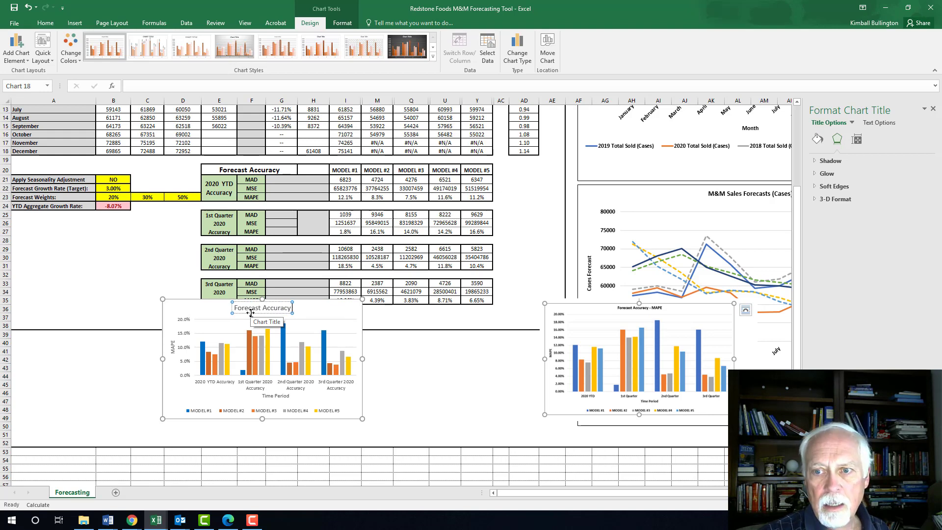
{"action": "type", "text": " - MAPE"}
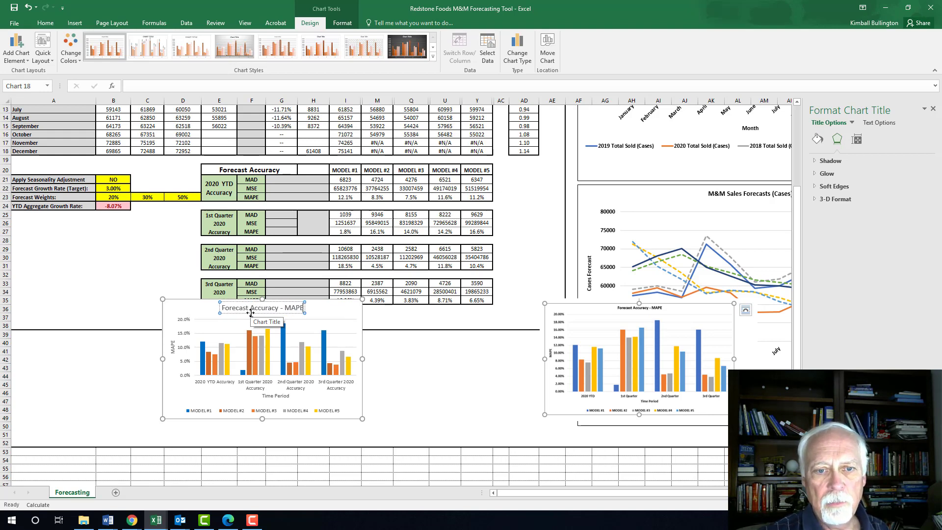
{"action": "left_click", "coordinate": [431, 385]}
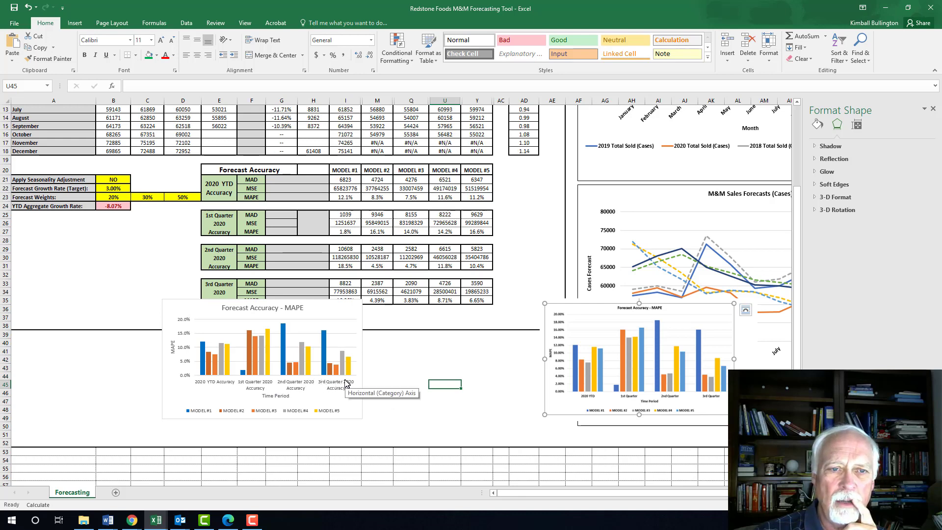
Shorten E21 to '2020 YTD' and E25 to '1st Quarter 2020' by removing 'Accuracy'
{"action": "left_click", "coordinate": [224, 193]}
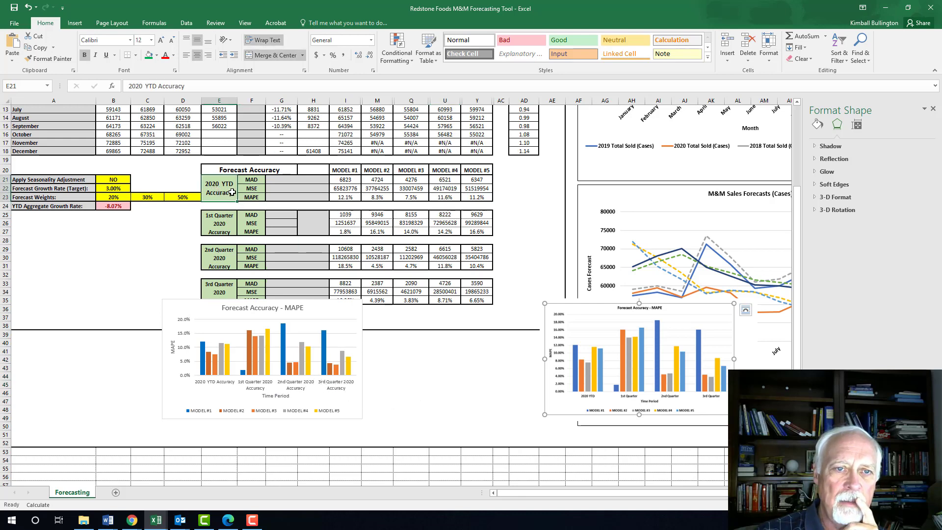
{"action": "left_click", "coordinate": [195, 85]}
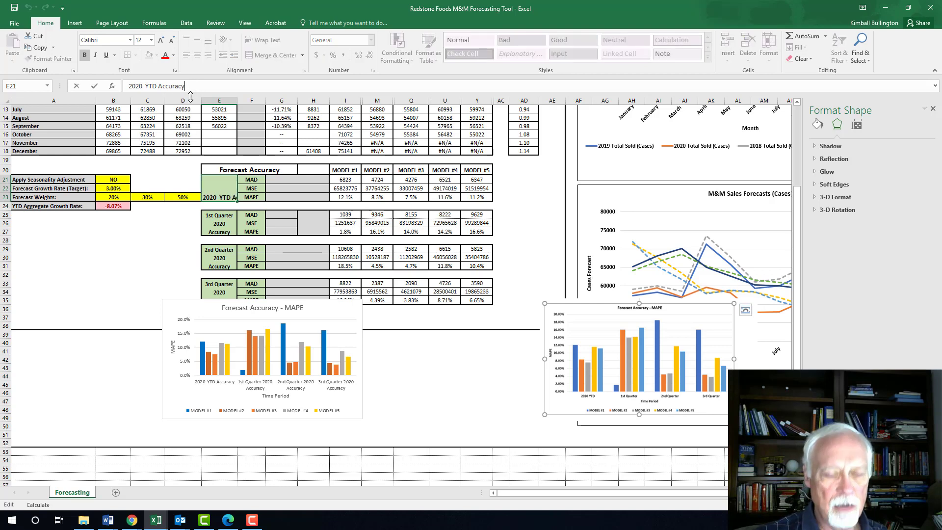
{"action": "key", "text": "BackSpace"}
{"action": "key", "text": "BackSpace"}
{"action": "key", "text": "BackSpace"}
{"action": "key", "text": "BackSpace"}
{"action": "left_click", "coordinate": [219, 223]}
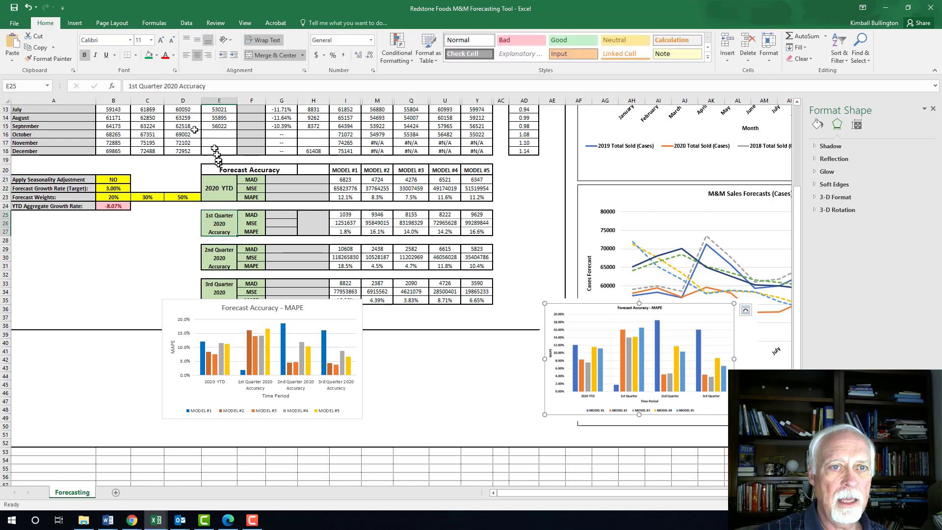
{"action": "left_click", "coordinate": [214, 87]}
{"action": "key", "text": "BackSpace"}
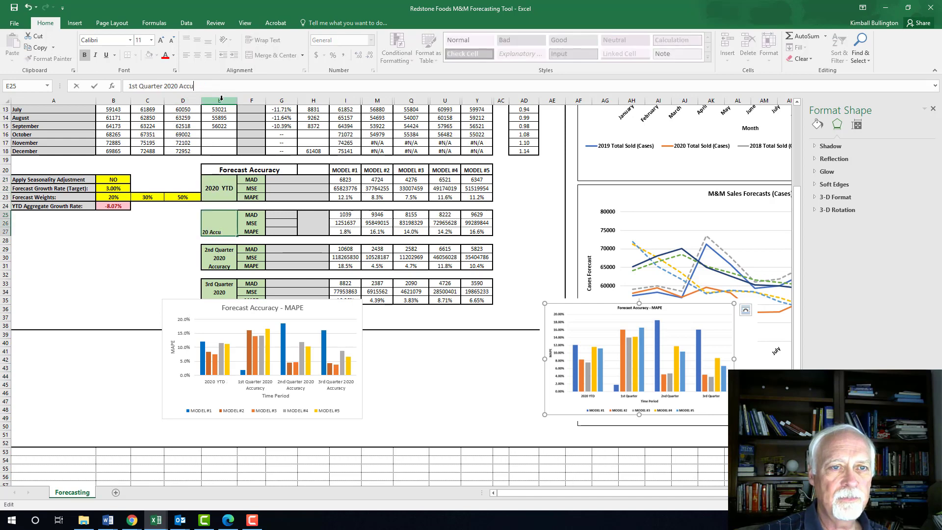
{"action": "key", "text": "BackSpace"}
{"action": "key", "text": "BackSpace"}
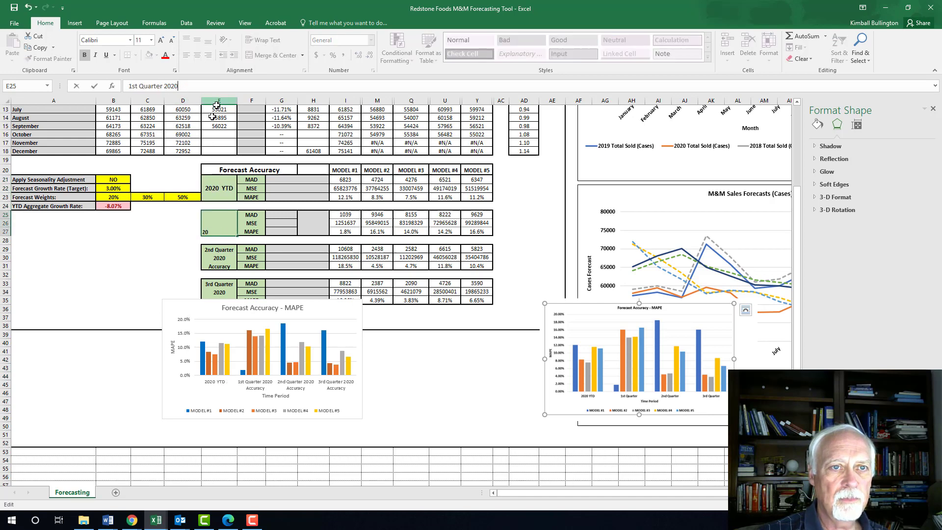
Shorten E29 to '2nd Quarter 2020' and E33 to '3rd Quarter 2020'
{"action": "left_click", "coordinate": [219, 258]}
{"action": "left_click", "coordinate": [214, 87]}
{"action": "key", "text": "BackSpace"}
{"action": "key", "text": "BackSpace"}
{"action": "key", "text": "BackSpace"}
{"action": "key", "text": "BackSpace"}
{"action": "key", "text": "BackSpace"}
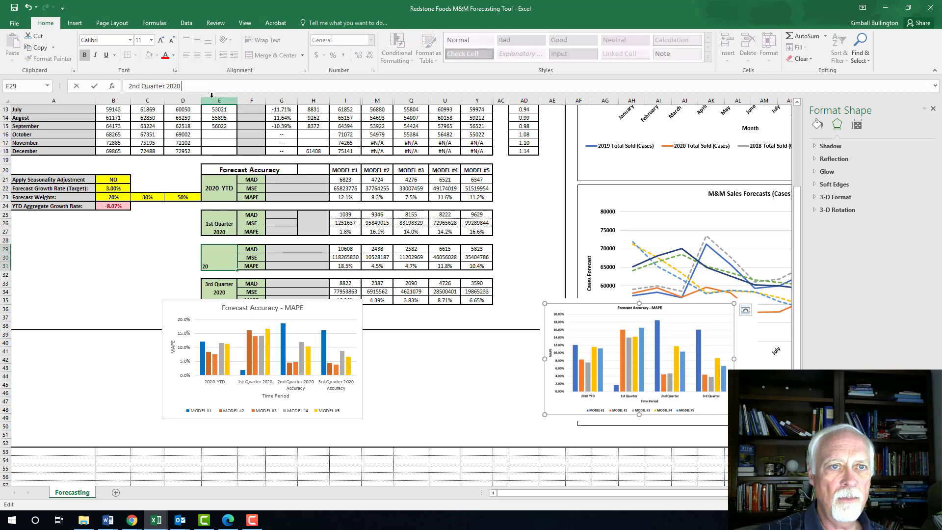
{"action": "left_click", "coordinate": [221, 287]}
{"action": "left_click", "coordinate": [214, 87]}
{"action": "key", "text": "BackSpace"}
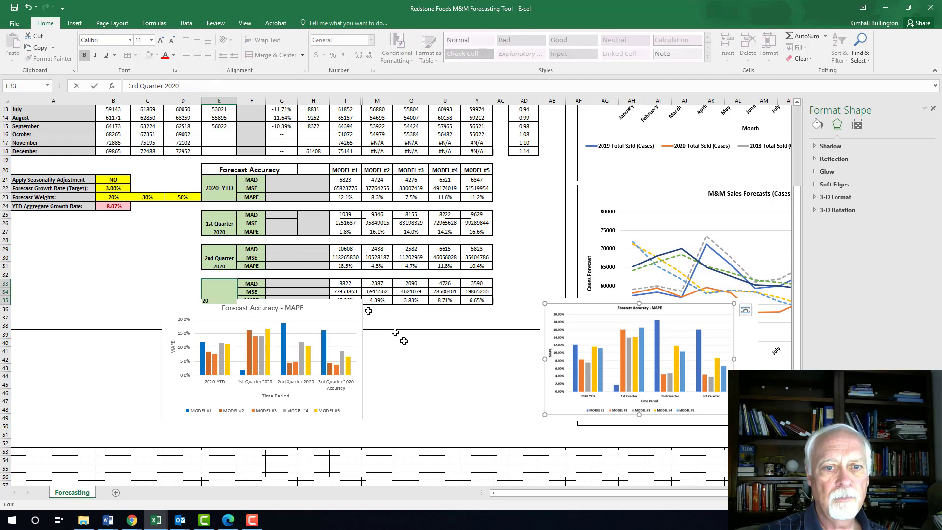
{"action": "left_click", "coordinate": [400, 376]}
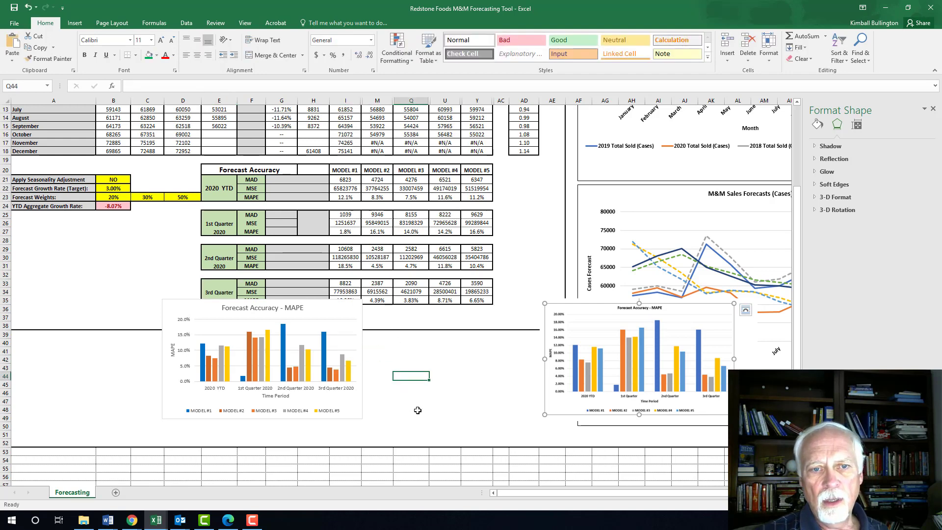